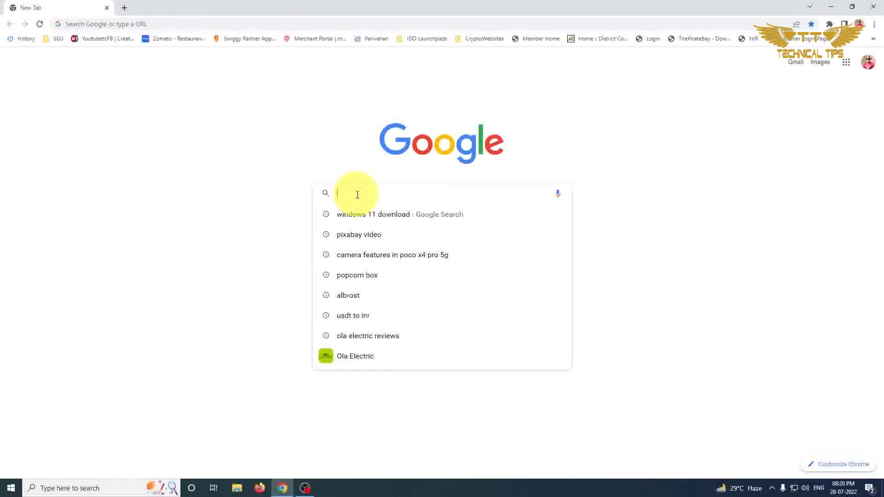
Search Google for "windows 11 download" and open Microsoft's Download Windows 11 page.
{"action": "left_click", "coordinate": [370, 215]}
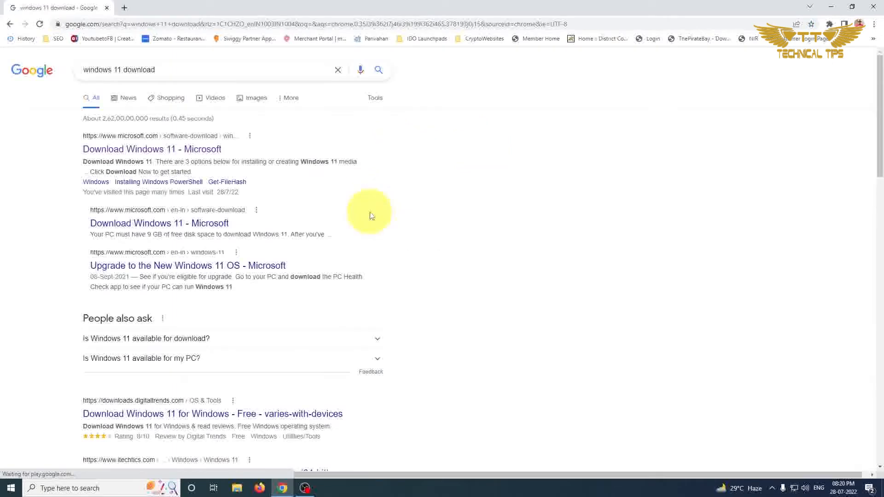
{"action": "left_click", "coordinate": [133, 150]}
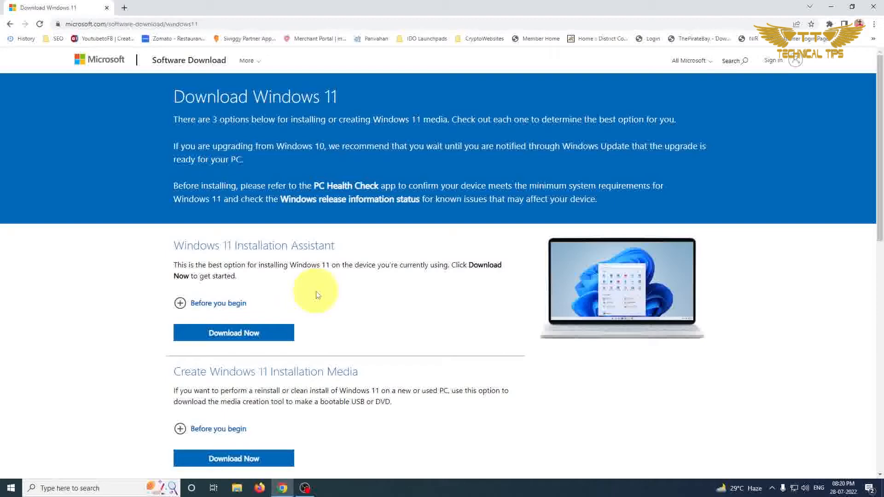
Choose Windows 11 (multi-edition ISO) as the disk image and request its download.
{"action": "scroll", "coordinate": [323, 297], "scroll_direction": "down", "scroll_amount": 7}
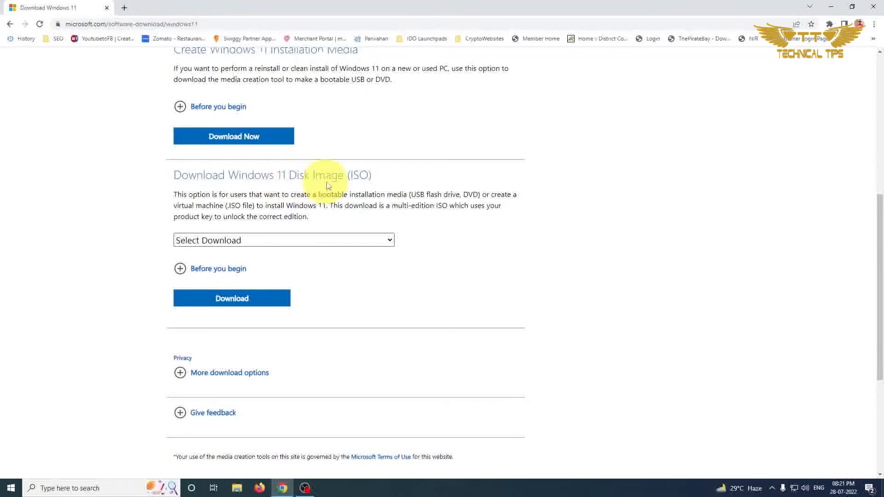
{"action": "left_click", "coordinate": [257, 244]}
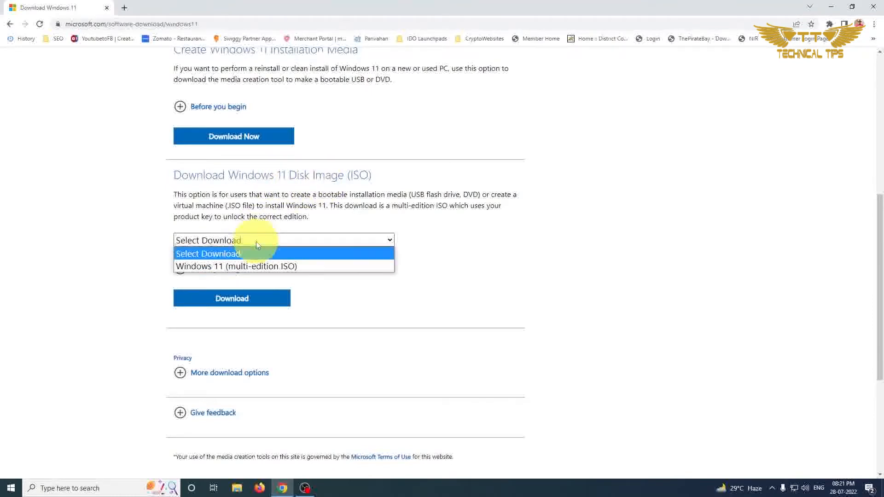
{"action": "left_click", "coordinate": [253, 265]}
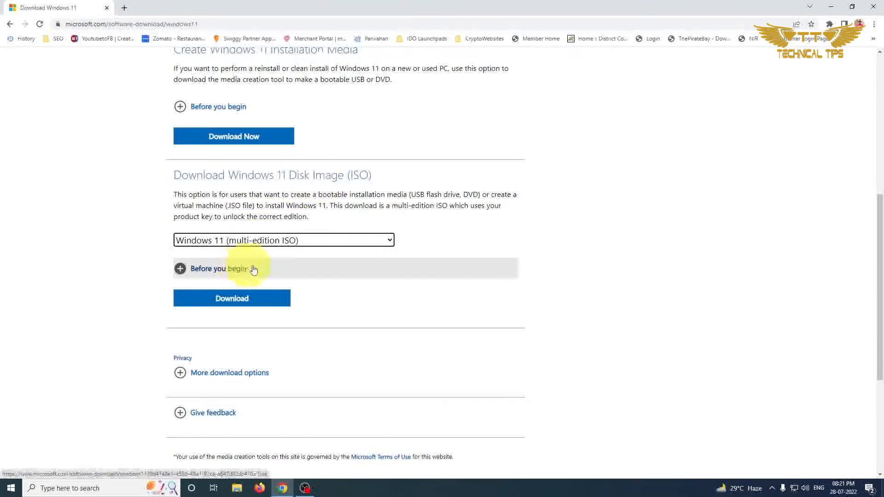
{"action": "left_click", "coordinate": [227, 300]}
Confirm English (United States) as the product language and start the 64-bit Windows 11 ISO download.
{"action": "scroll", "coordinate": [226, 299], "scroll_direction": "down", "scroll_amount": 4}
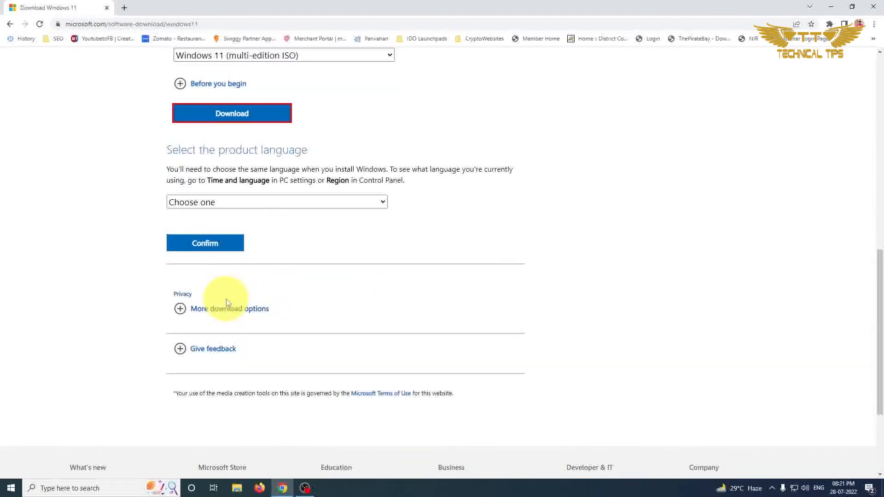
{"action": "left_click", "coordinate": [252, 204]}
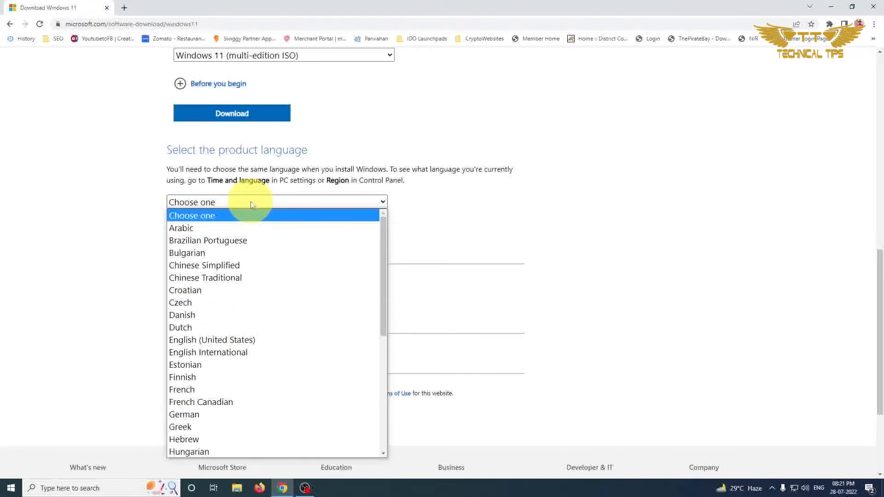
{"action": "left_click", "coordinate": [114, 198]}
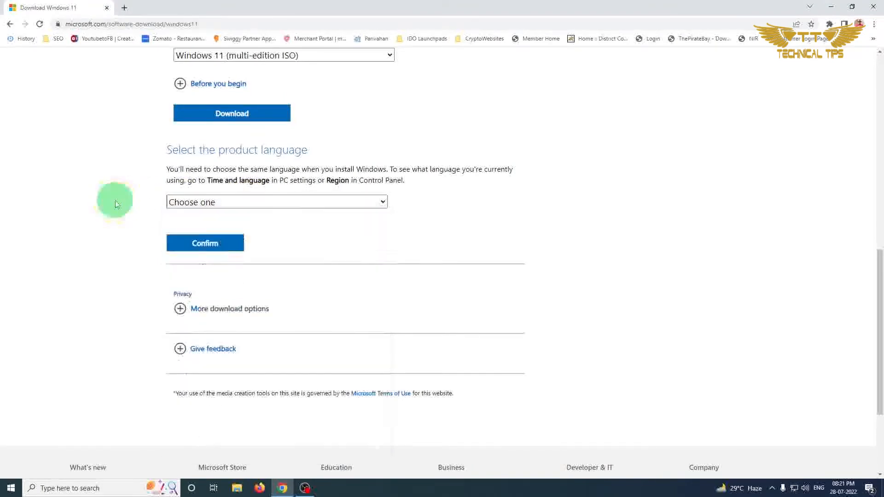
{"action": "left_click", "coordinate": [248, 203]}
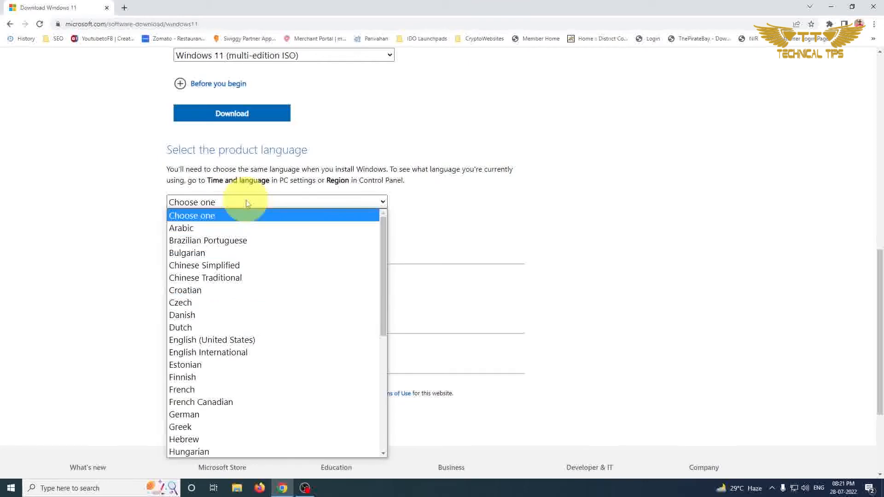
{"action": "left_click", "coordinate": [200, 341]}
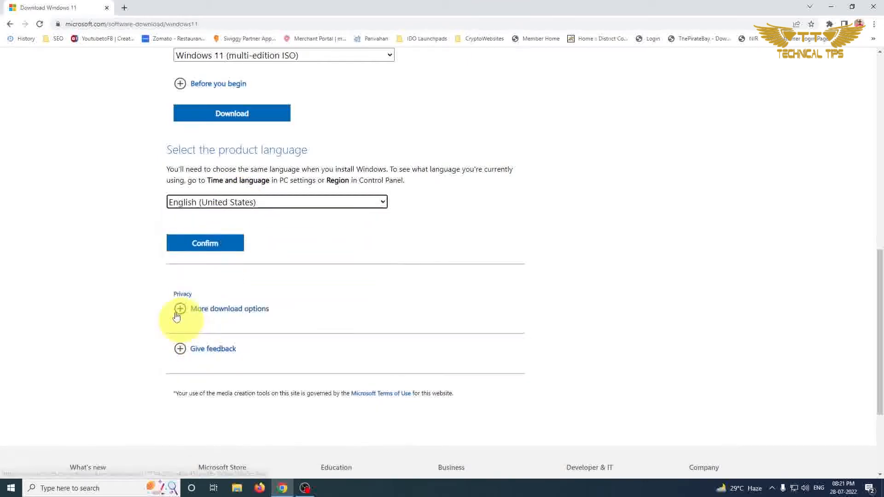
{"action": "left_click", "coordinate": [209, 249]}
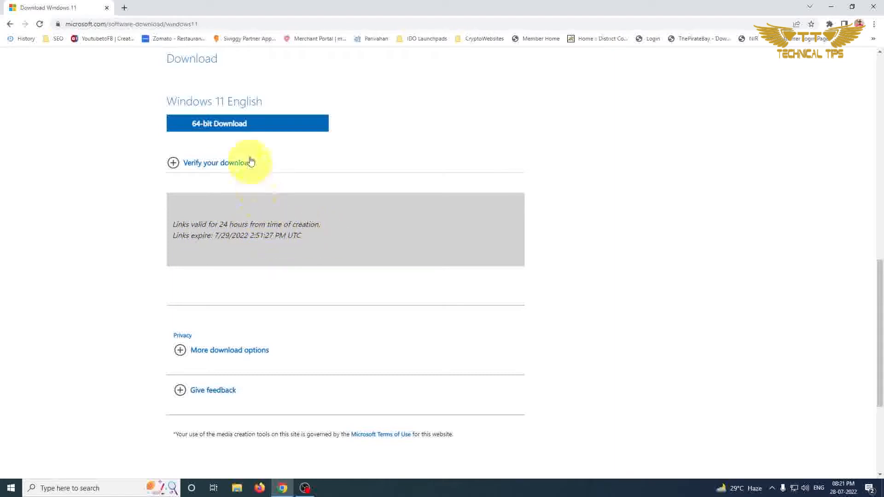
{"action": "left_click", "coordinate": [237, 127]}
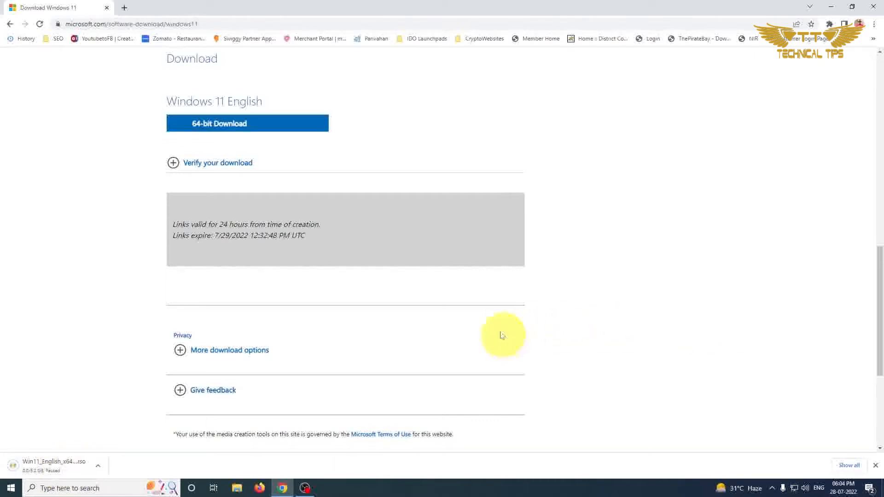
Show the Windows 11 ISO file in the Downloads folder, then close the folder window.
{"action": "left_click", "coordinate": [99, 469]}
{"action": "left_click", "coordinate": [128, 437]}
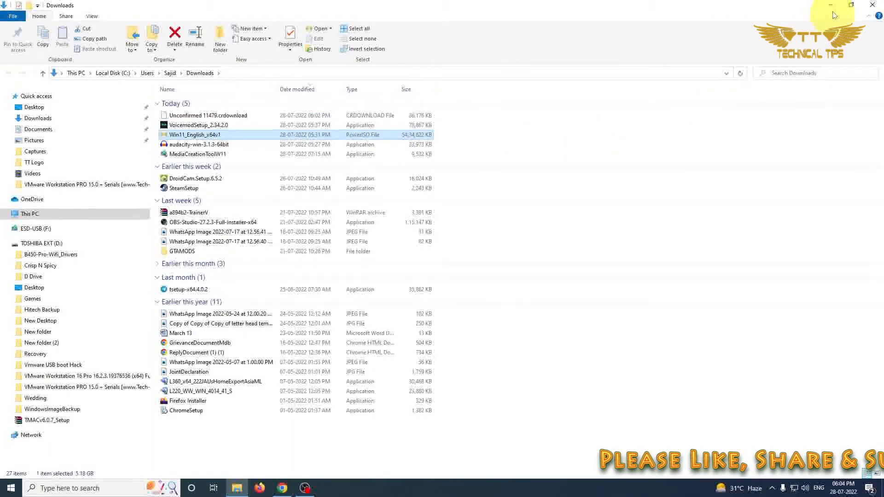
{"action": "left_click", "coordinate": [872, 5]}
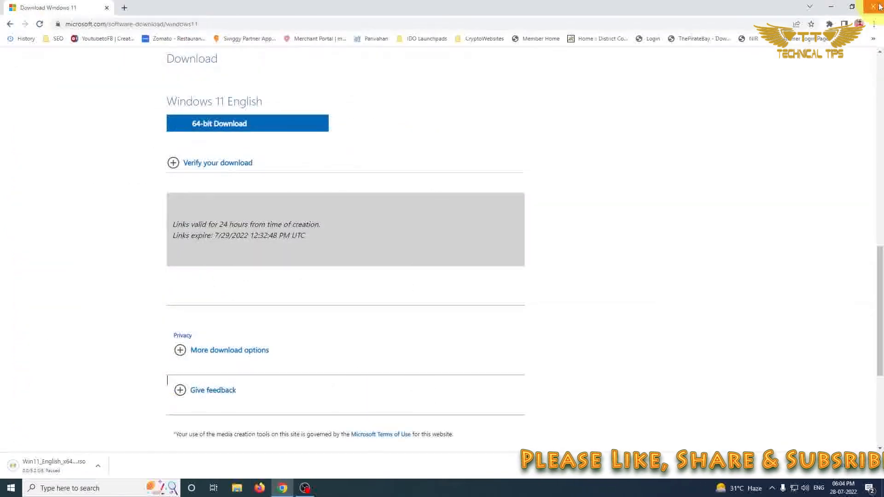
Close the browser and exit despite the download in progress.
{"action": "left_click", "coordinate": [877, 6]}
{"action": "left_click", "coordinate": [518, 75]}
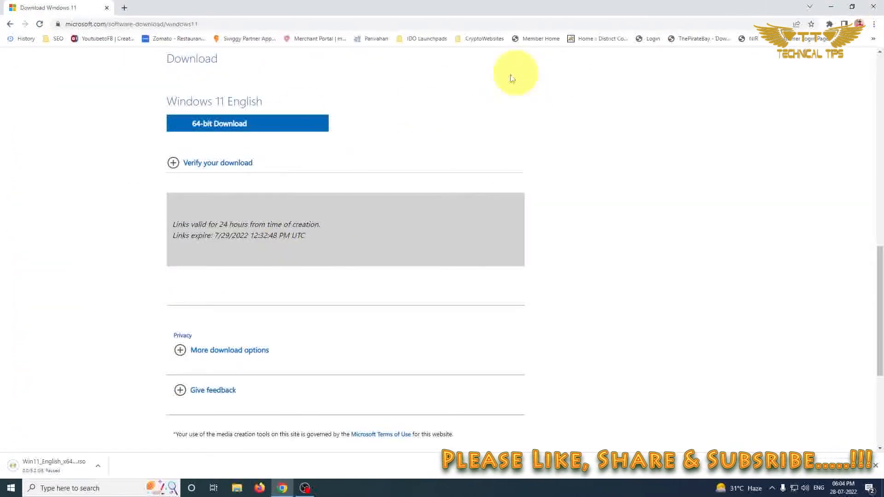
{"action": "left_click", "coordinate": [873, 7]}
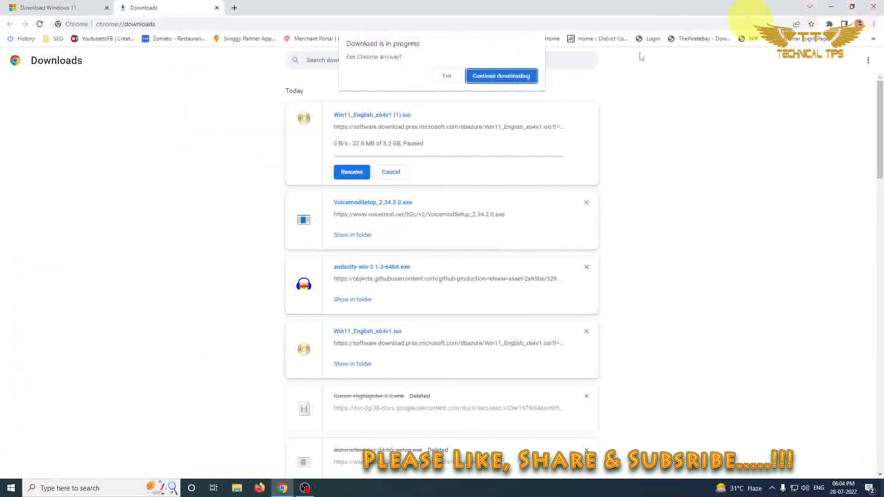
{"action": "left_click", "coordinate": [447, 74]}
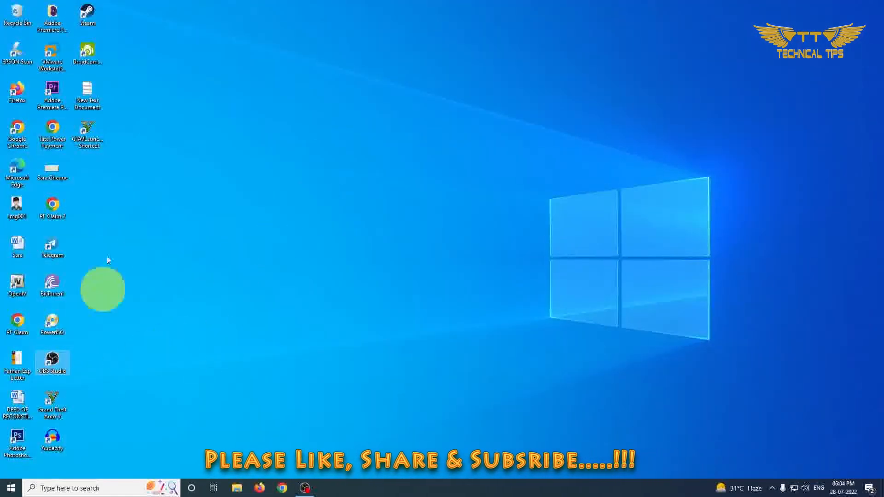
Launch VMware Workstation from the desktop and start creating a new virtual machine.
{"action": "left_click", "coordinate": [63, 54]}
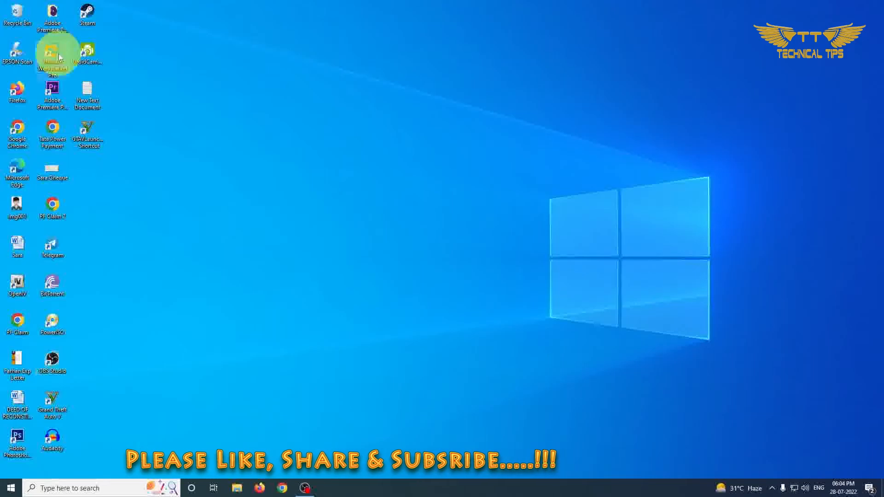
{"action": "double_click", "coordinate": [62, 54]}
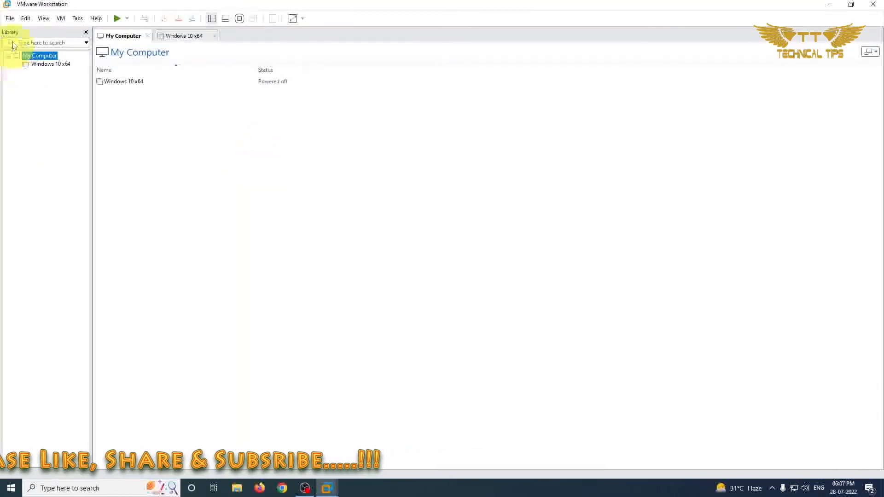
{"action": "left_click", "coordinate": [10, 19]}
{"action": "left_click", "coordinate": [31, 30]}
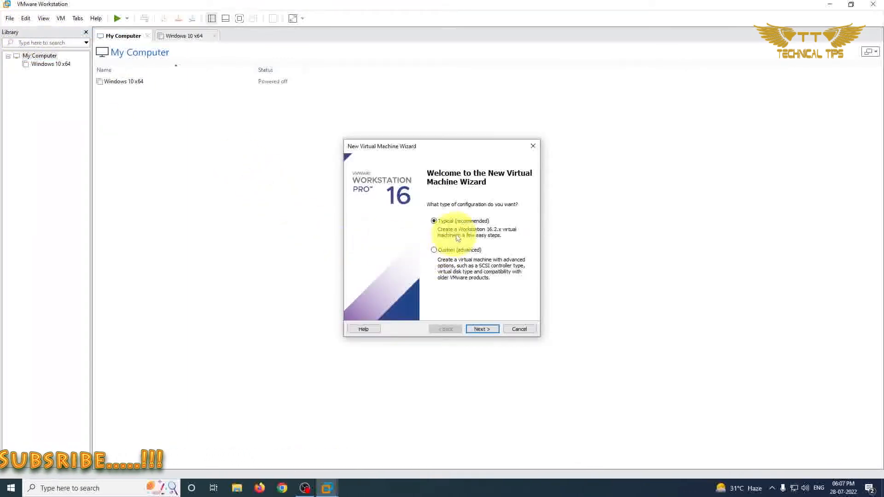
Use the Typical configuration, leave the operating system for later installation, and accept Windows 10 and later x64 as the guest.
{"action": "left_click", "coordinate": [482, 330]}
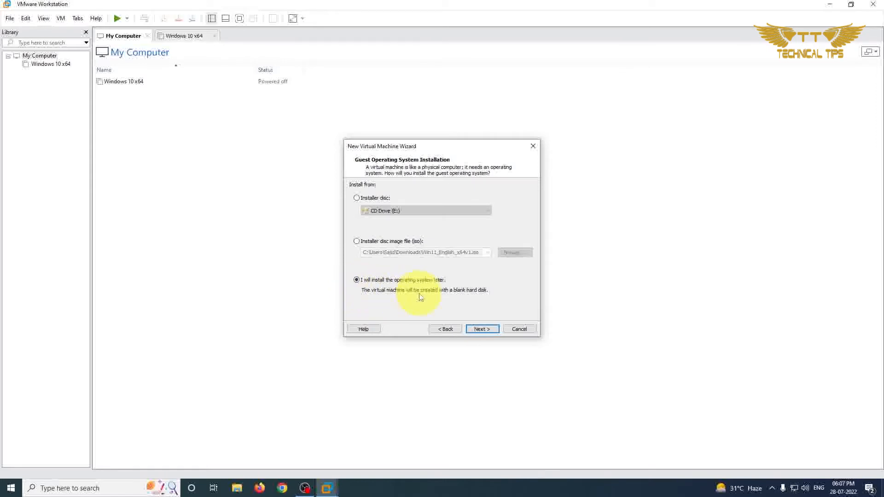
{"action": "left_click", "coordinate": [481, 329]}
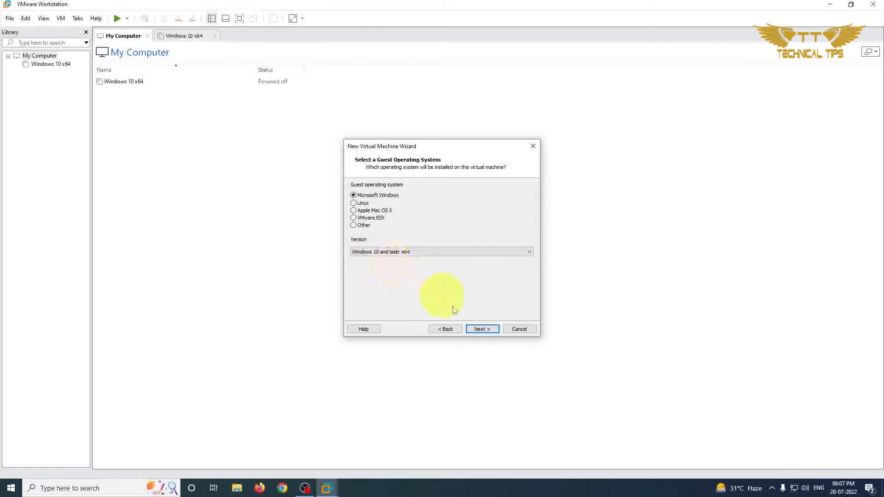
{"action": "left_click", "coordinate": [481, 328]}
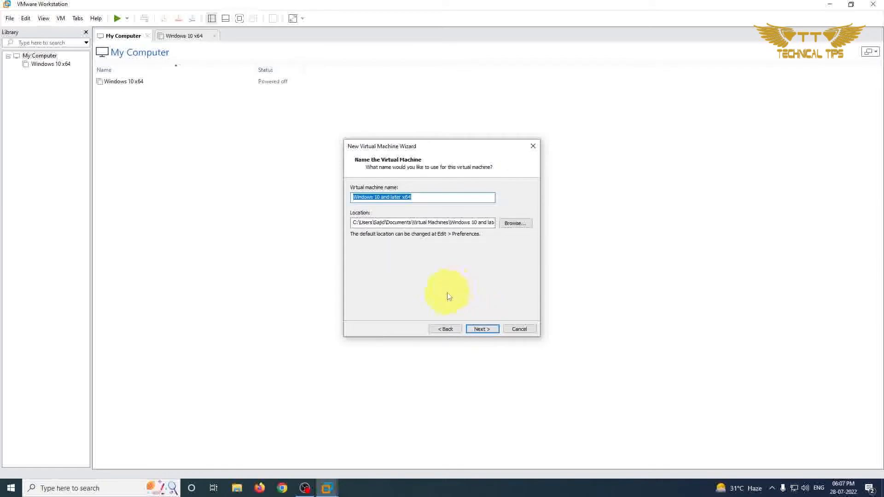
Create the virtual machine under the name Windows 11 x64 with a 60 GB disk split into multiple files.
{"action": "left_click", "coordinate": [376, 198]}
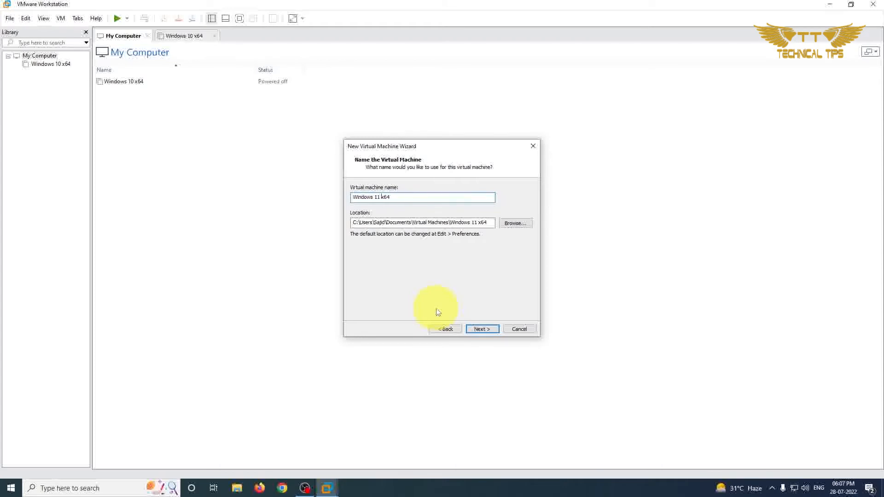
{"action": "left_click", "coordinate": [482, 329]}
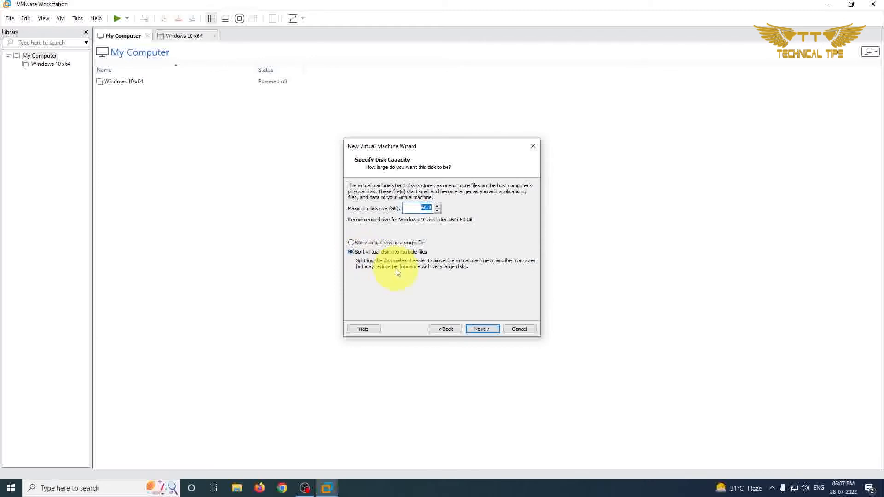
{"action": "left_click", "coordinate": [487, 331]}
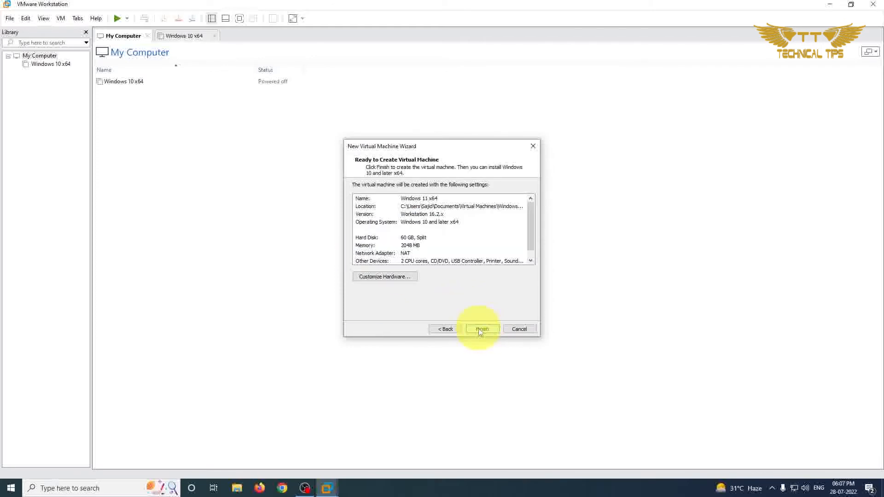
{"action": "left_click", "coordinate": [479, 330]}
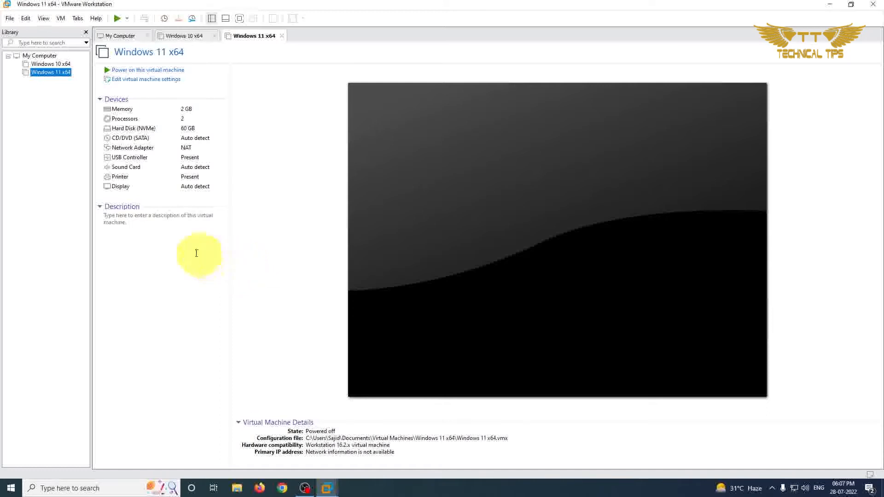
Set the Windows 11 x64 virtual machine's memory to 4096 MB in its settings.
{"action": "left_click", "coordinate": [149, 81]}
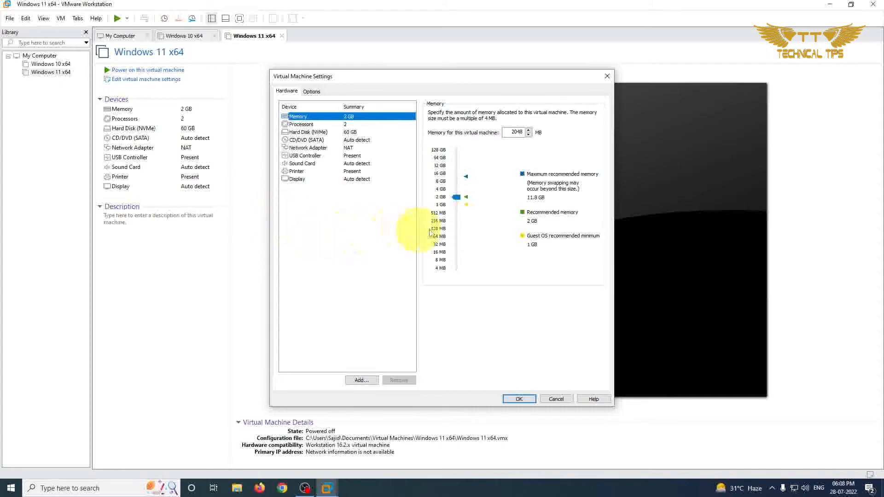
{"action": "left_click_drag", "start_coordinate": [457, 199], "coordinate": [458, 196]}
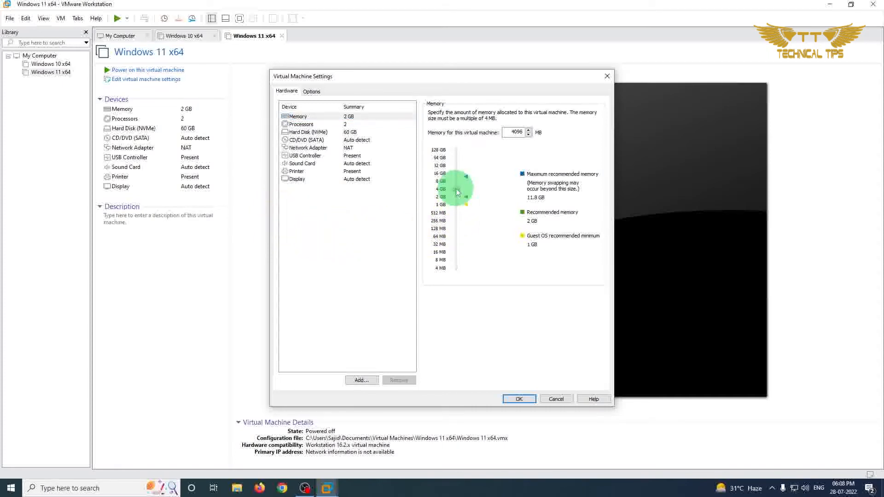
{"action": "left_click_drag", "start_coordinate": [457, 192], "coordinate": [457, 193]}
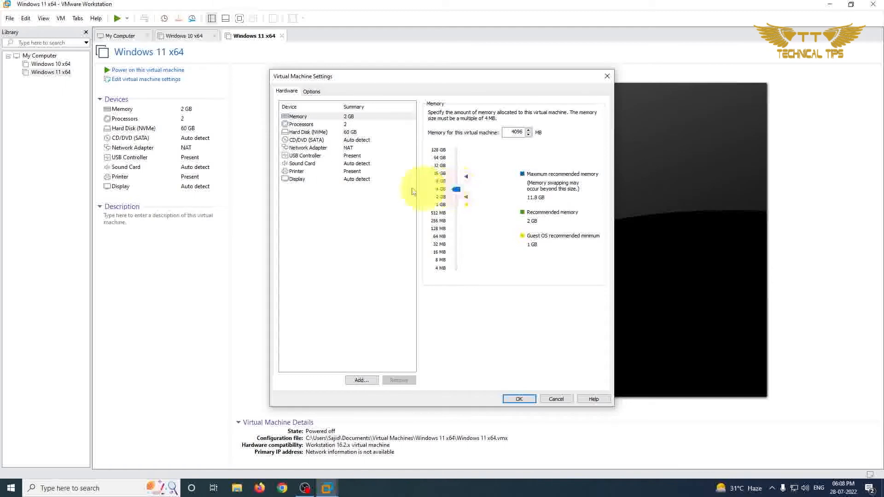
Set the virtual machine's number of cores per processor to 4.
{"action": "left_click", "coordinate": [300, 124]}
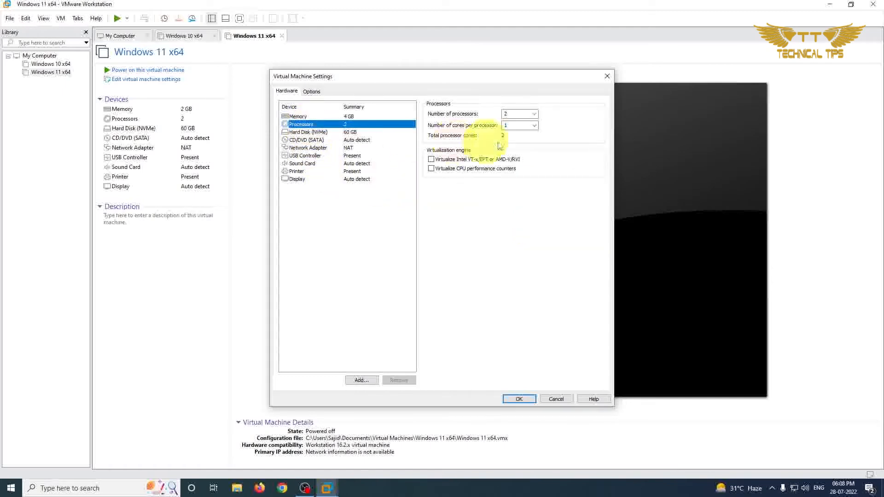
{"action": "left_click", "coordinate": [535, 126]}
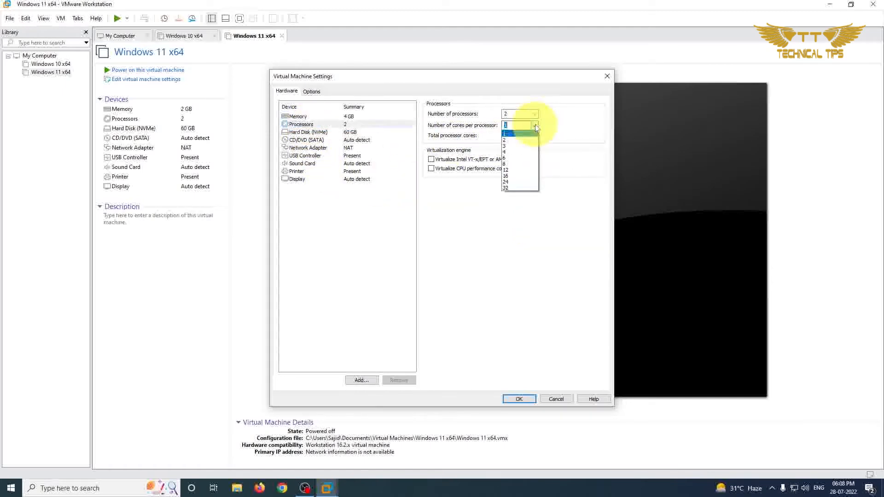
{"action": "left_click", "coordinate": [508, 149]}
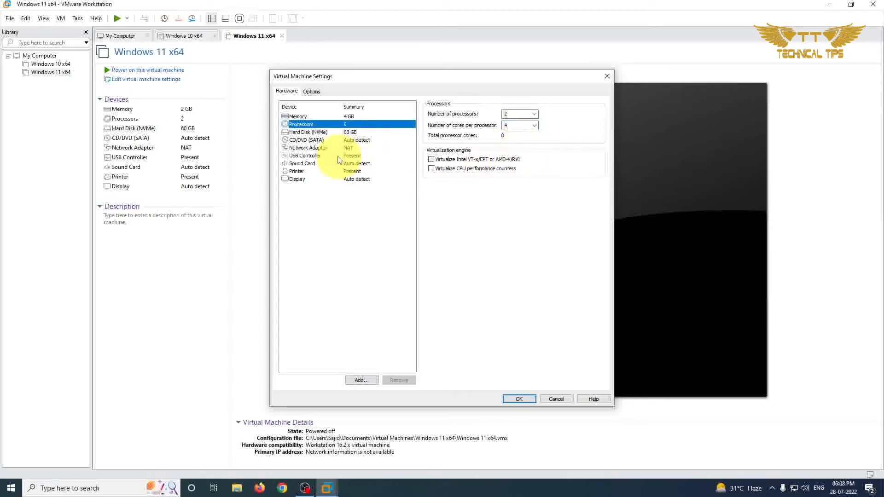
{"action": "left_click", "coordinate": [307, 133]}
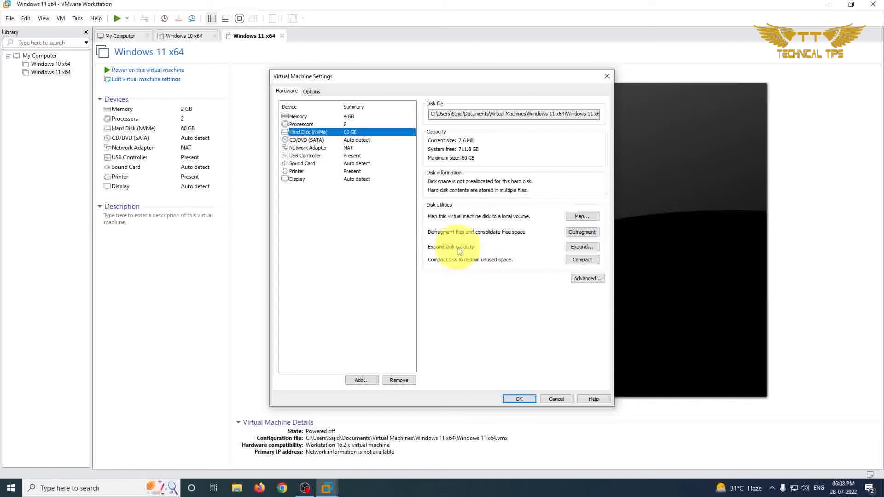
{"action": "left_click", "coordinate": [579, 247]}
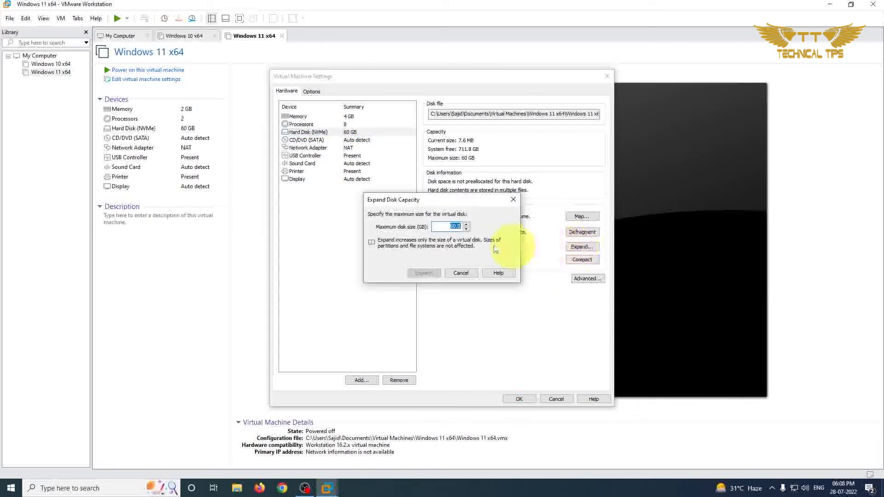
{"action": "left_click", "coordinate": [513, 200]}
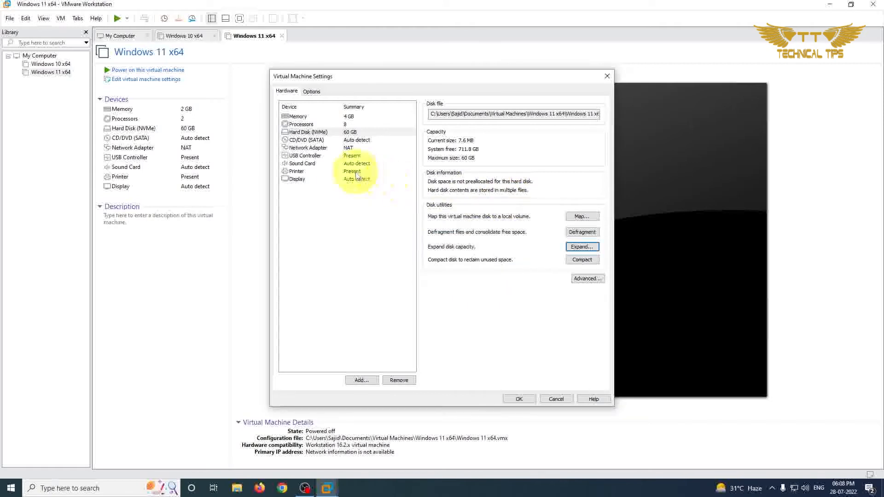
Set the virtual machine's CD/DVD drive to use the Win11_English_x64v1 ISO image from the Downloads folder.
{"action": "left_click", "coordinate": [308, 140]}
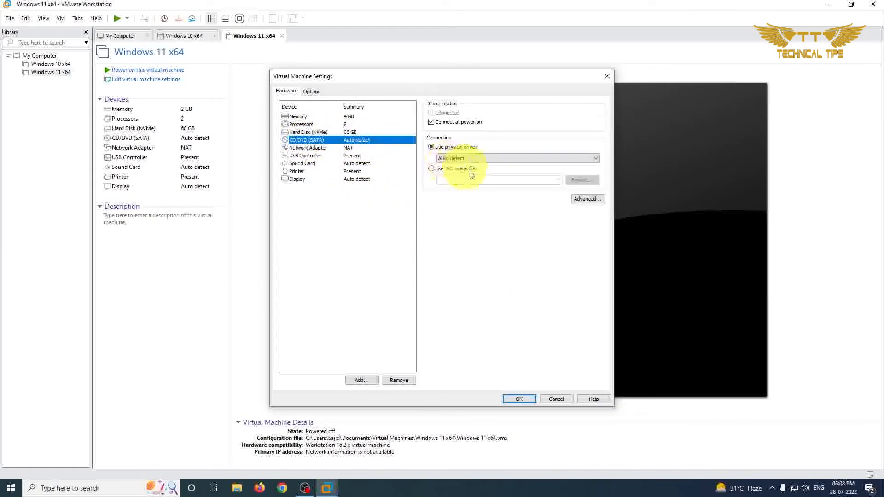
{"action": "left_click", "coordinate": [431, 169]}
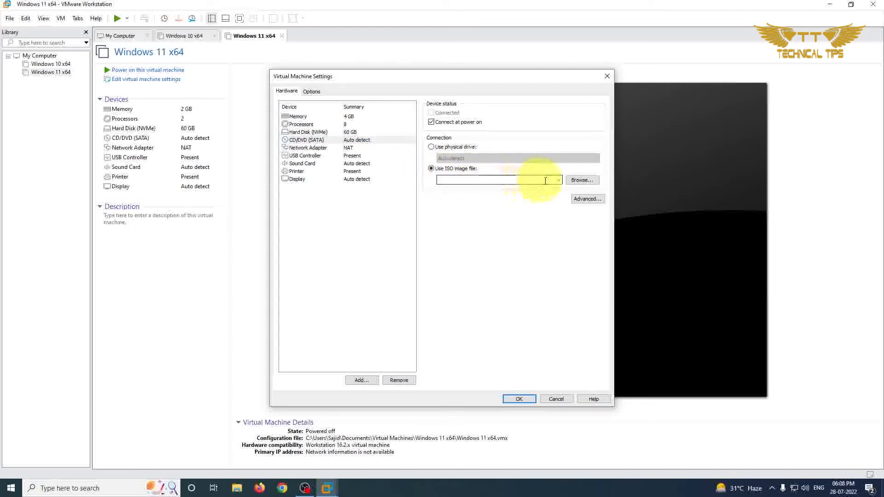
{"action": "left_click", "coordinate": [581, 181]}
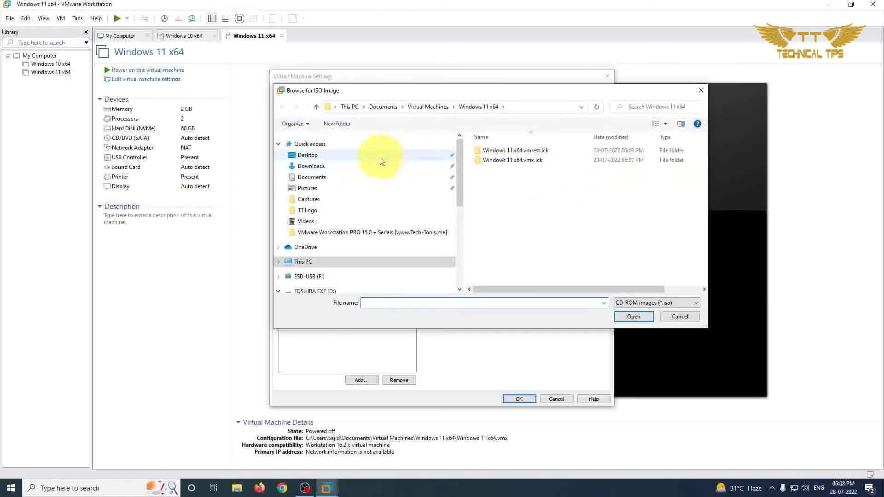
{"action": "left_click", "coordinate": [319, 166]}
{"action": "left_click", "coordinate": [497, 175]}
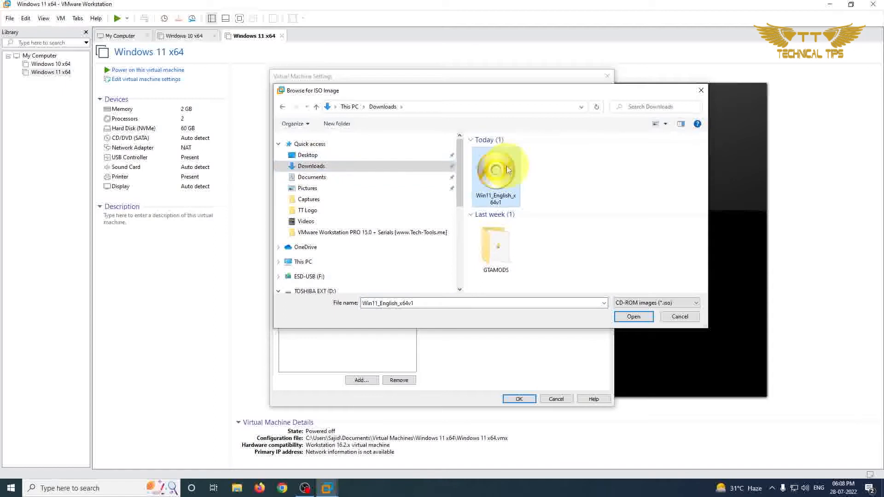
{"action": "left_click", "coordinate": [634, 317]}
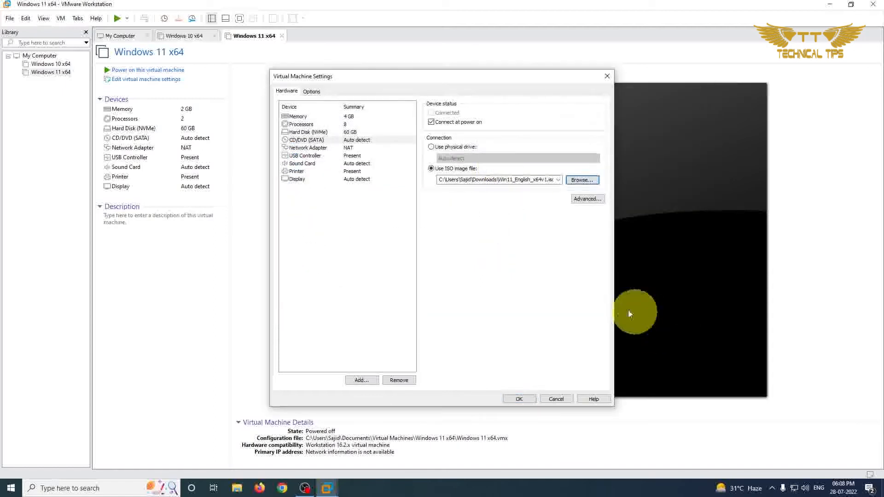
Set the virtual machine's USB controller to show all USB input devices.
{"action": "left_click", "coordinate": [297, 157]}
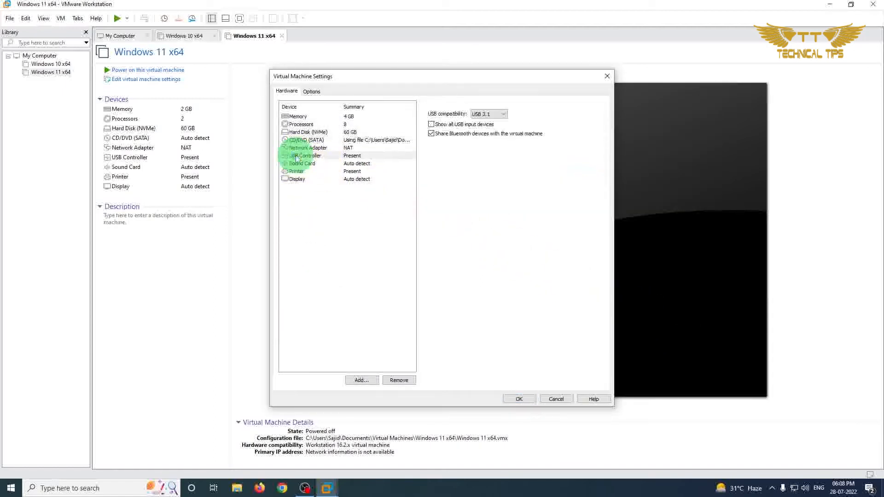
{"action": "left_click", "coordinate": [431, 124]}
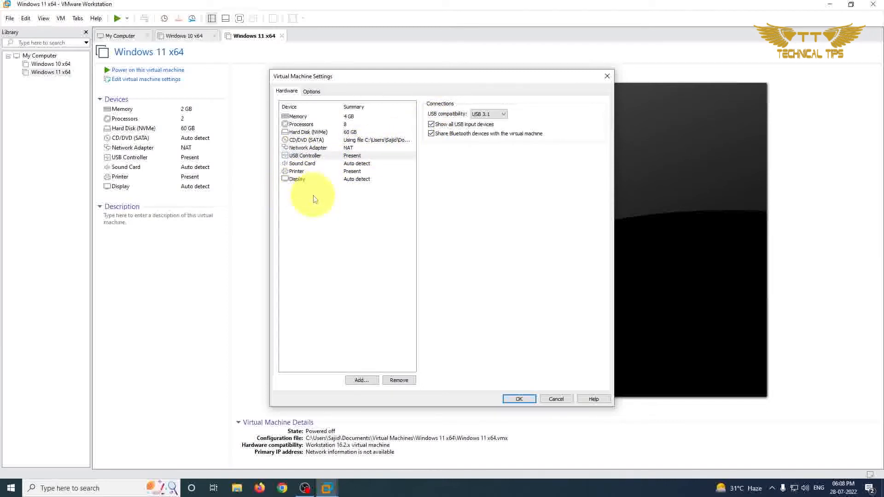
{"action": "left_click", "coordinate": [320, 220]}
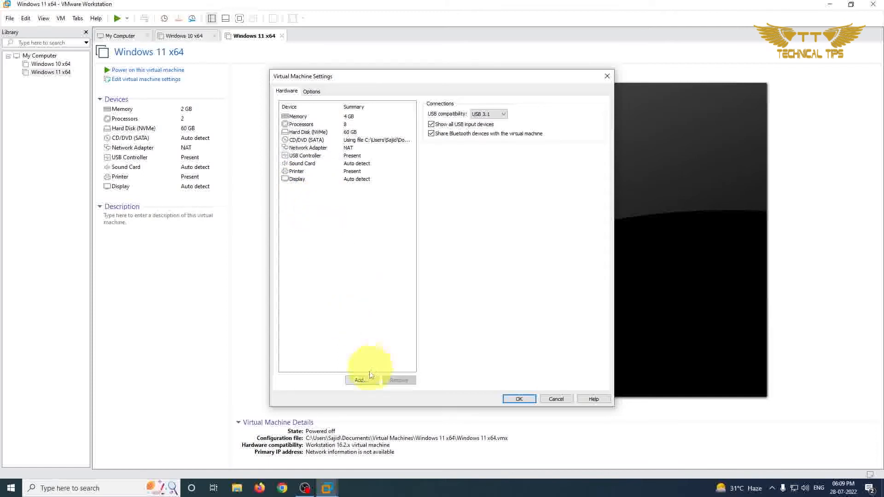
Try to add a Trusted Platform Module to the virtual machine's hardware.
{"action": "left_click", "coordinate": [358, 380]}
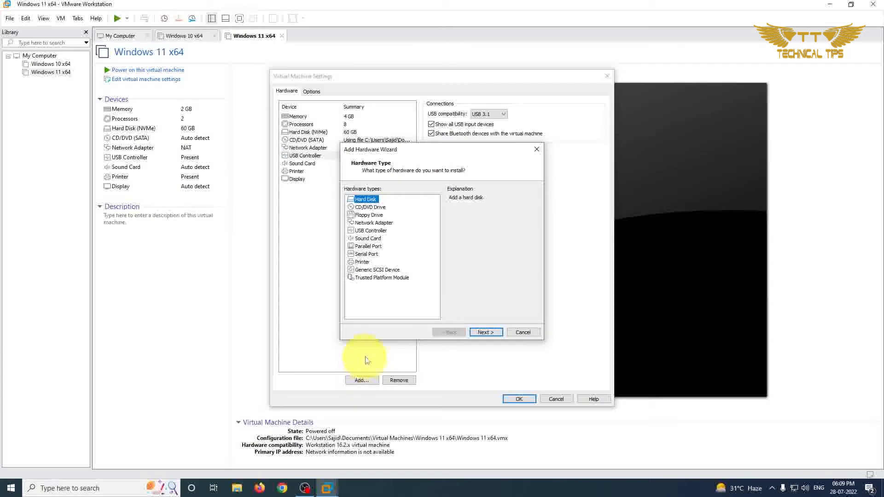
{"action": "left_click", "coordinate": [371, 278]}
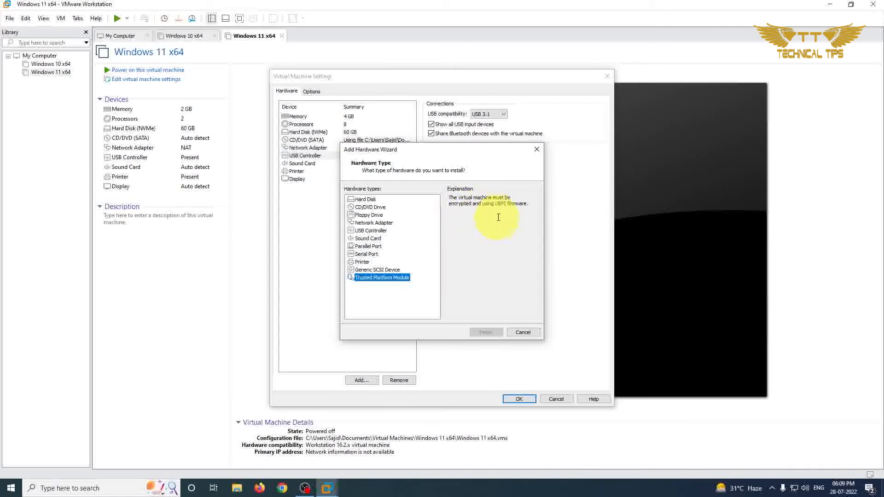
{"action": "left_click", "coordinate": [523, 332]}
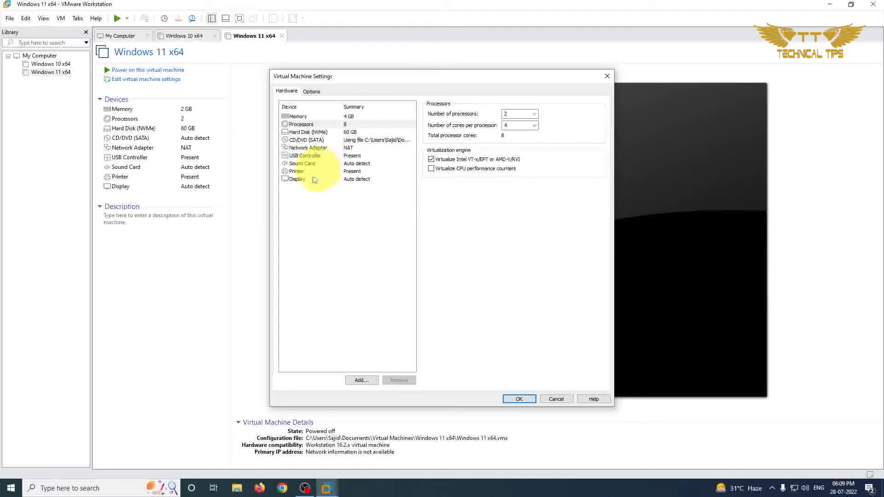
Encrypt the virtual machine through its access control settings, entering and confirming an encryption password.
{"action": "left_click", "coordinate": [317, 95]}
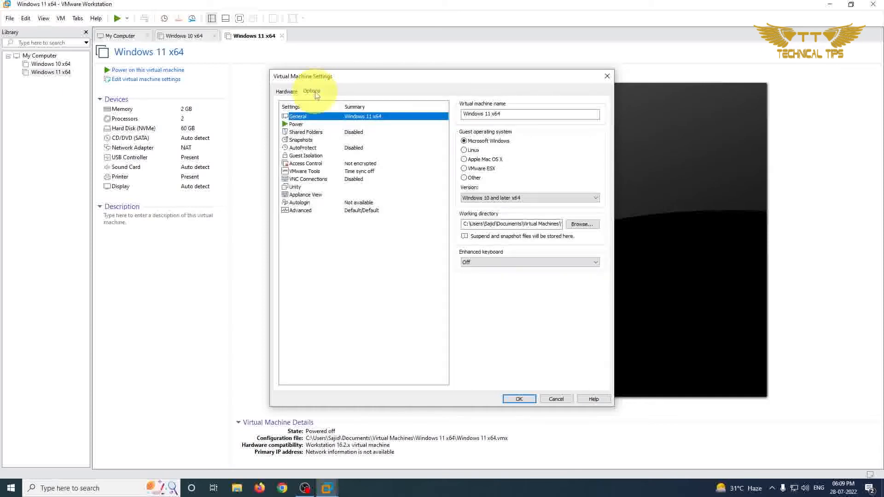
{"action": "left_click", "coordinate": [306, 164]}
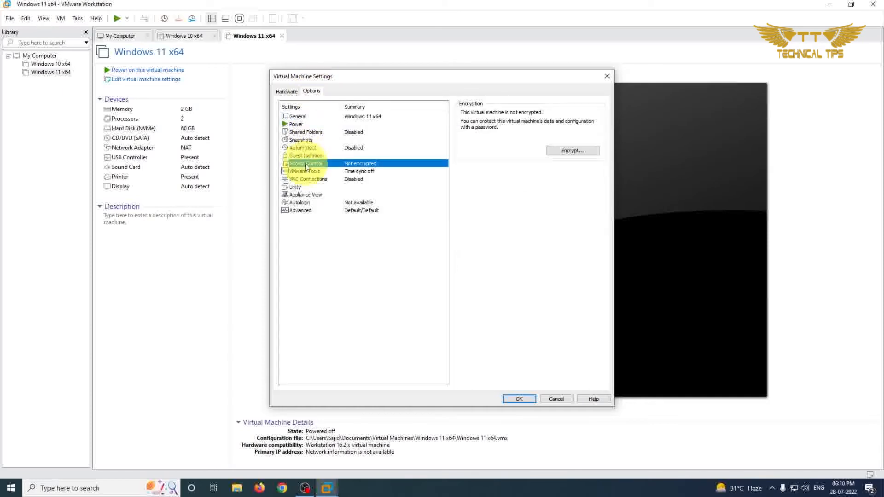
{"action": "left_click", "coordinate": [572, 151]}
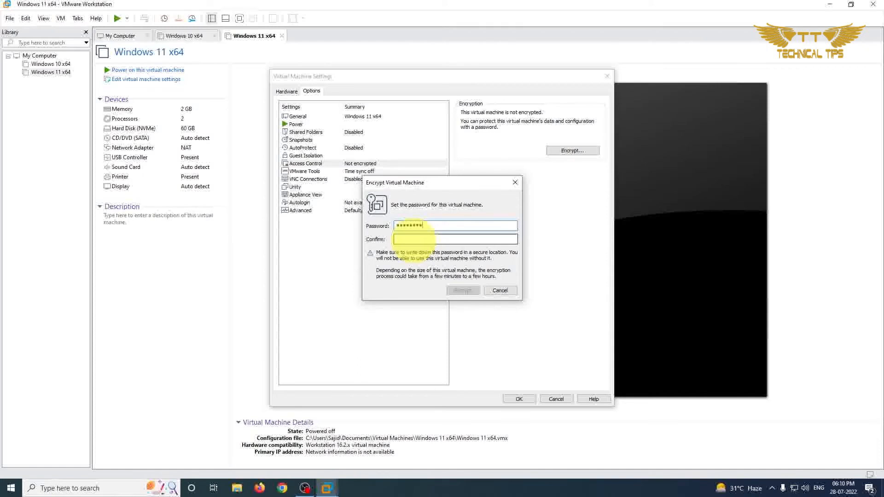
{"action": "type", "text": "••••"}
{"action": "left_click", "coordinate": [415, 240]}
{"action": "type", "text": "•••••"}
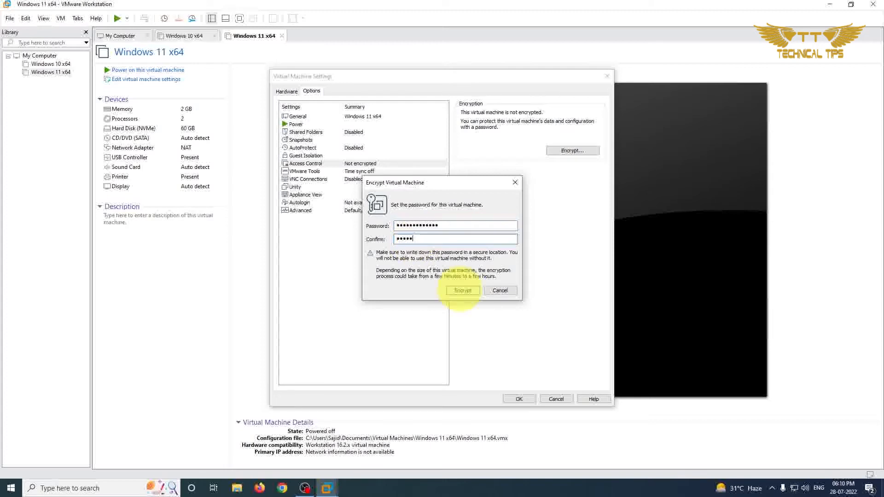
{"action": "type", "text": "••••"}
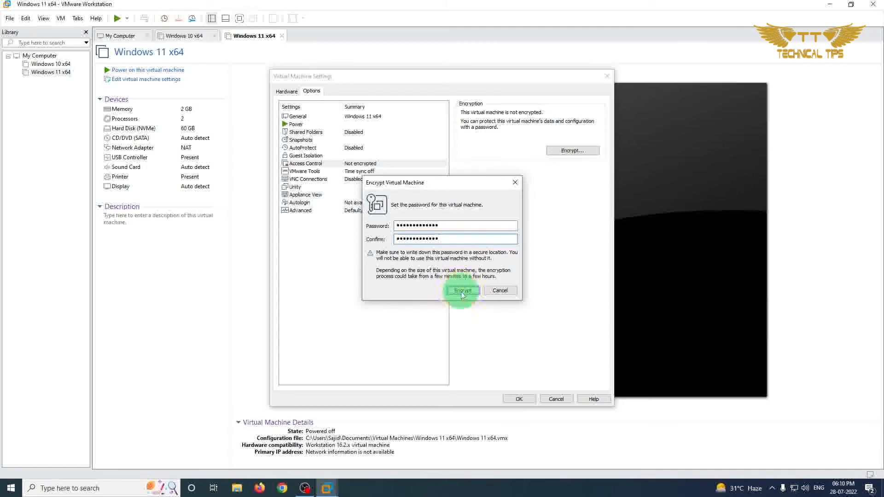
{"action": "left_click", "coordinate": [461, 292]}
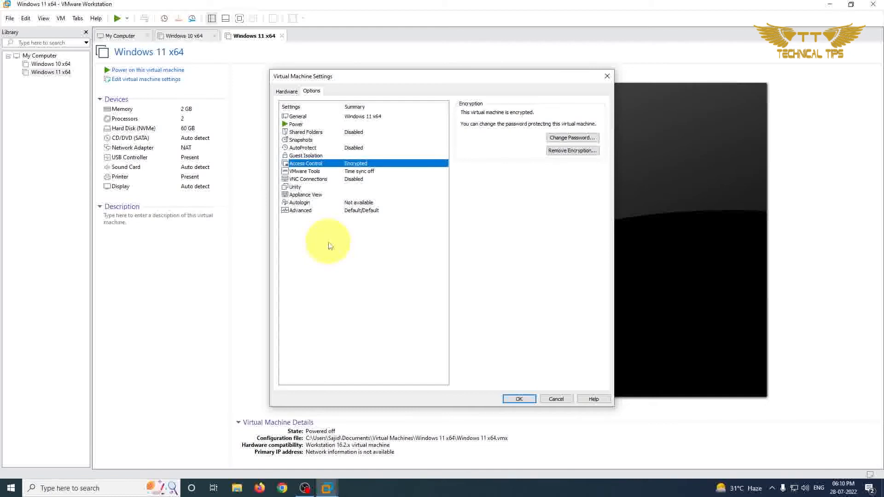
Enable secure boot for the UEFI firmware in the advanced options and save the virtual machine's settings.
{"action": "left_click", "coordinate": [306, 211]}
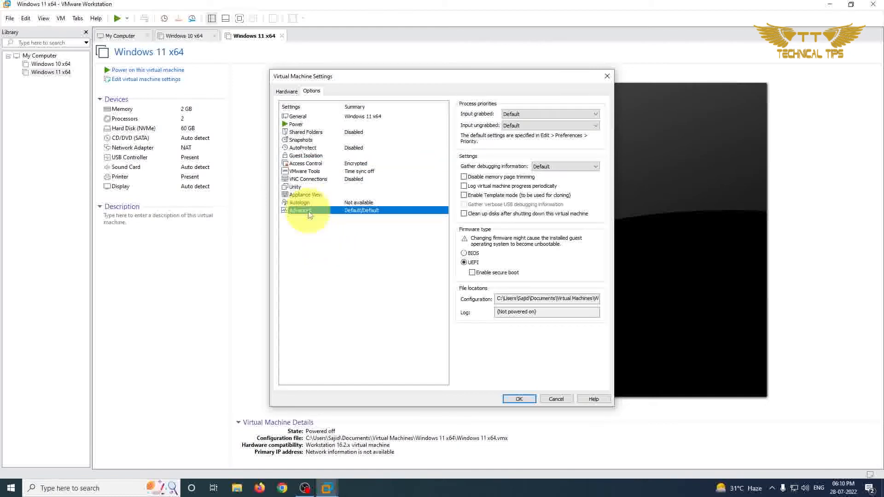
{"action": "left_click", "coordinate": [474, 274]}
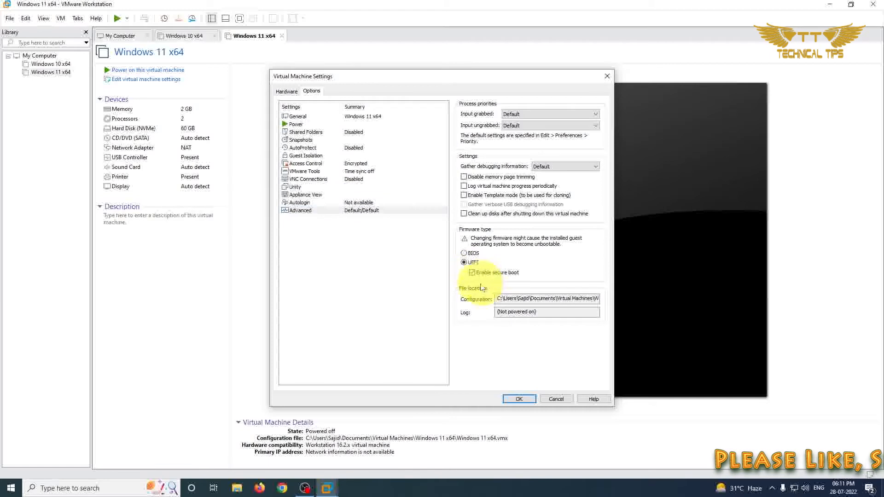
{"action": "left_click", "coordinate": [519, 400]}
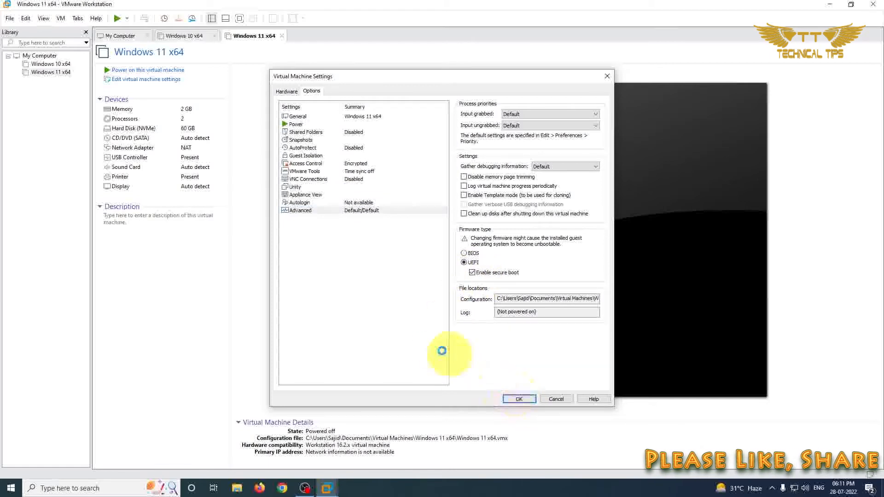
{"action": "left_click", "coordinate": [519, 399]}
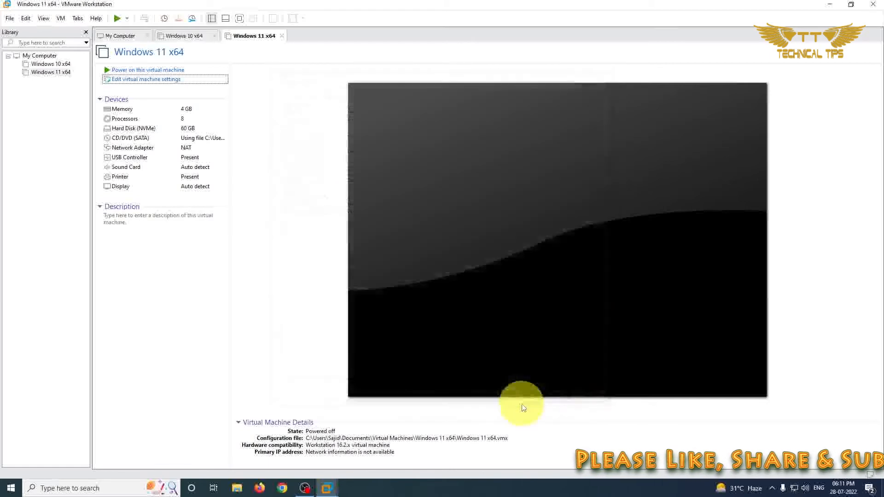
Add a Trusted Platform Module to the Windows 11 x64 virtual machine and save its settings.
{"action": "left_click", "coordinate": [146, 81]}
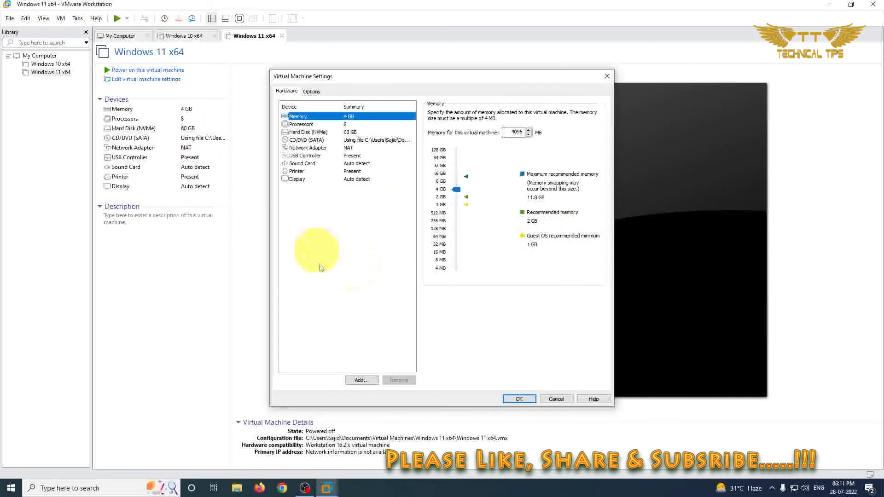
{"action": "left_click", "coordinate": [361, 380]}
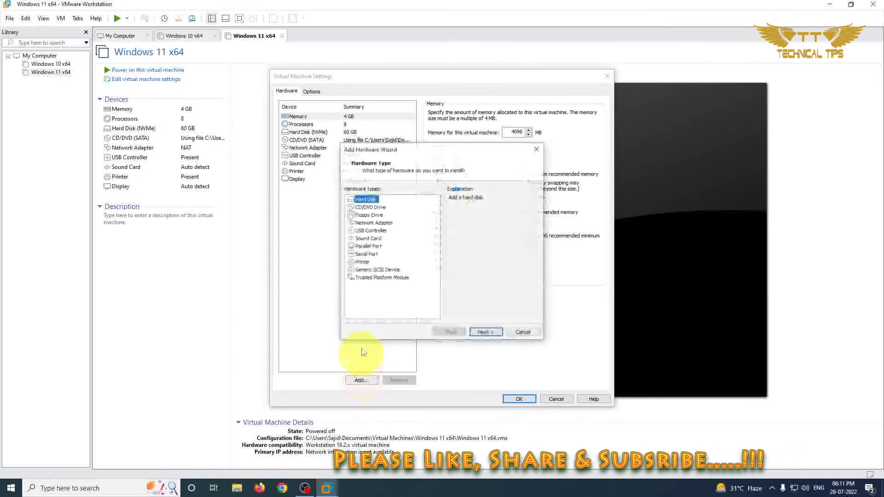
{"action": "left_click", "coordinate": [379, 278]}
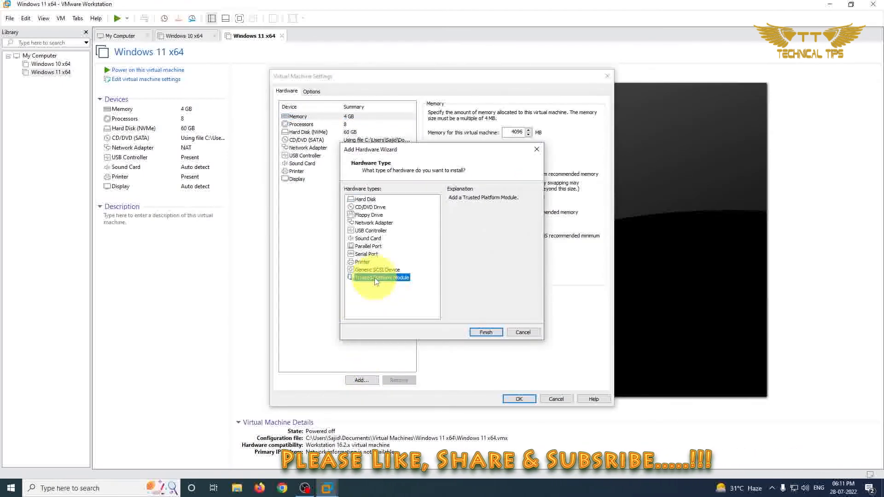
{"action": "left_click", "coordinate": [486, 333]}
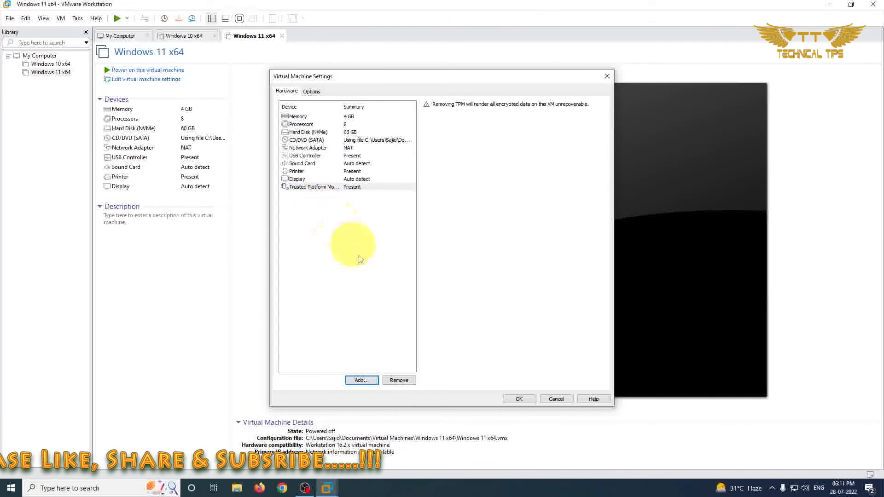
{"action": "left_click", "coordinate": [520, 400]}
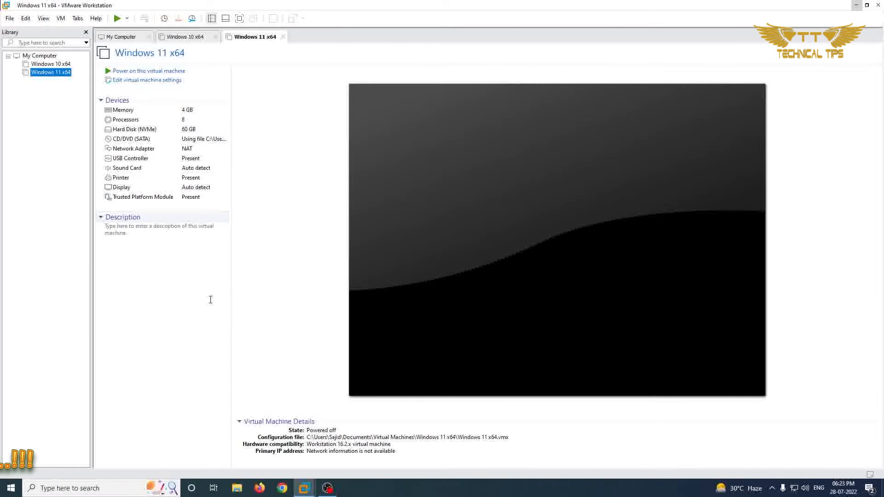
Power on the Windows 11 x64 virtual machine, show it in full screen and give it input focus for booting.
{"action": "left_click", "coordinate": [154, 74]}
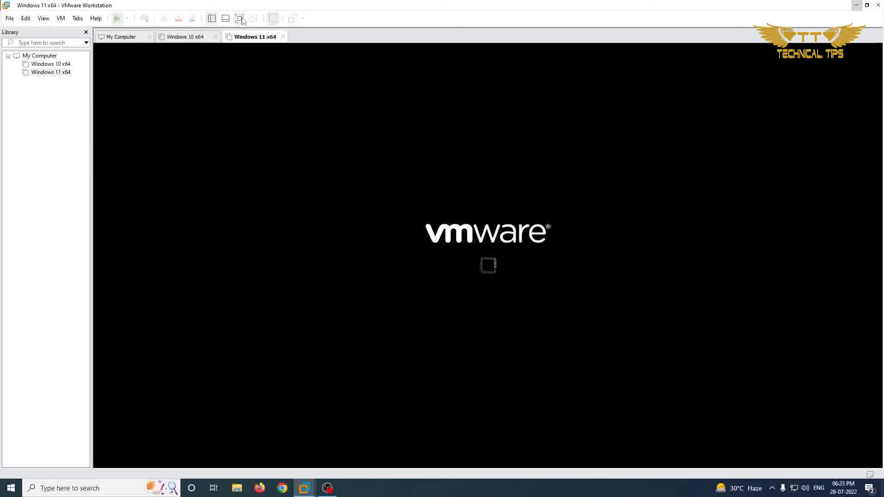
{"action": "left_click", "coordinate": [241, 19]}
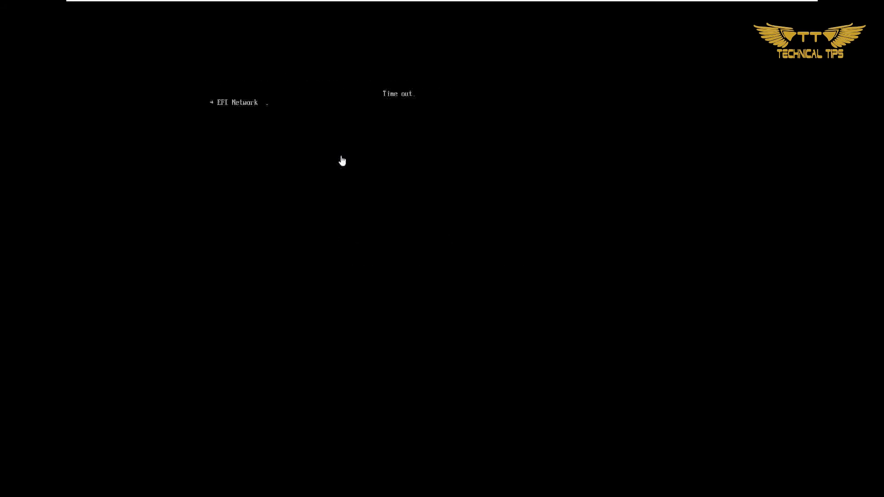
{"action": "left_click", "coordinate": [342, 162]}
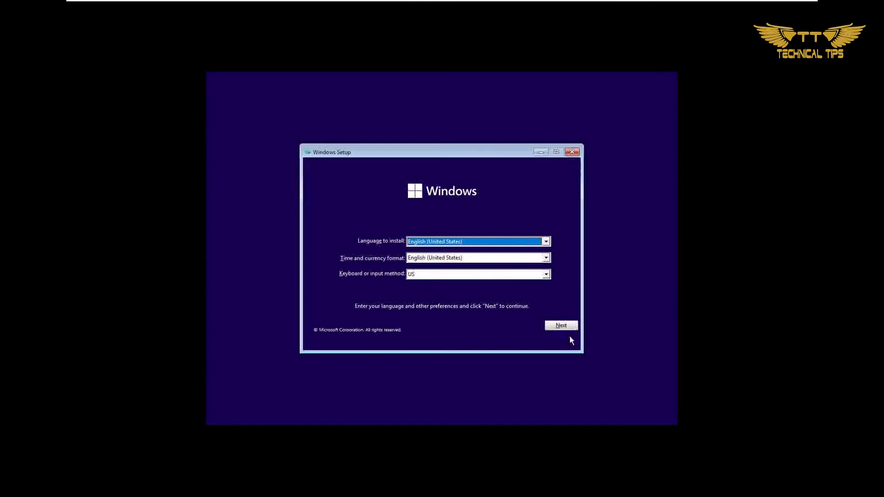
Start the Windows installation with the default language and keyboard preferences, without a product key, choosing the Windows 11 Pro edition.
{"action": "left_click", "coordinate": [560, 325]}
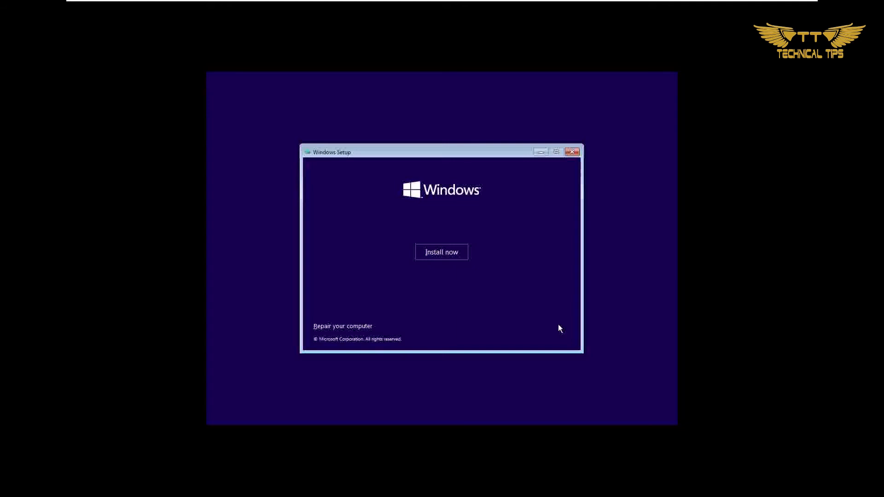
{"action": "left_click", "coordinate": [440, 254]}
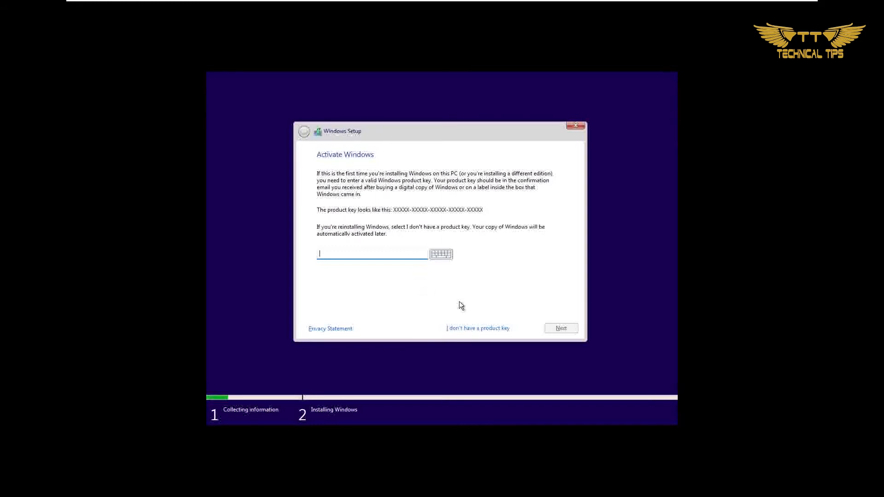
{"action": "left_click", "coordinate": [472, 328]}
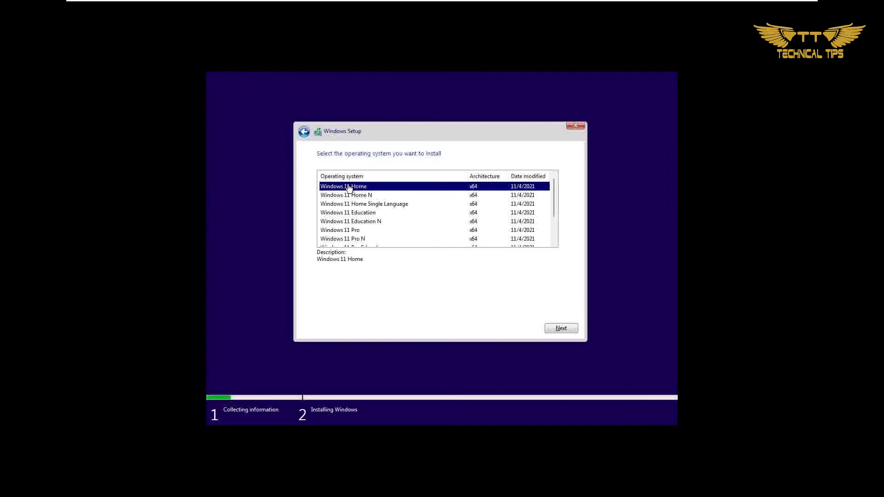
{"action": "left_click", "coordinate": [342, 231]}
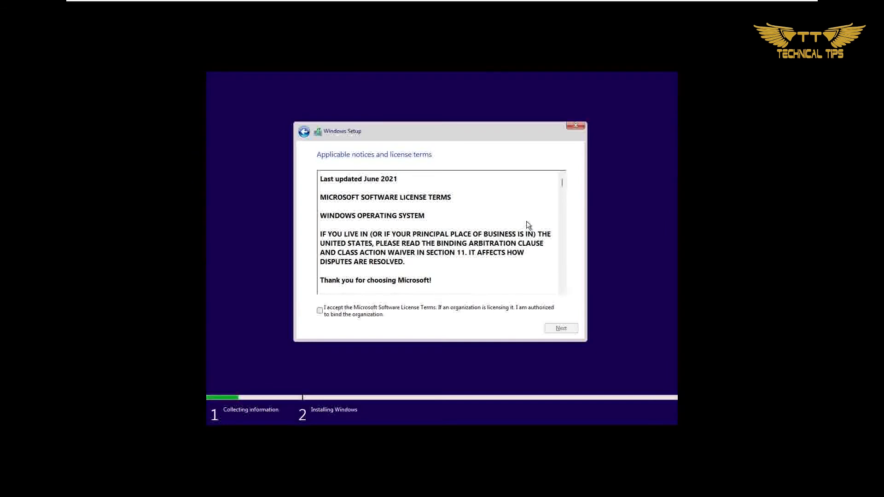
Accept the Microsoft license terms and start a custom Windows-only installation on Drive 0 Unallocated Space.
{"action": "left_click_drag", "start_coordinate": [563, 188], "coordinate": [562, 292]}
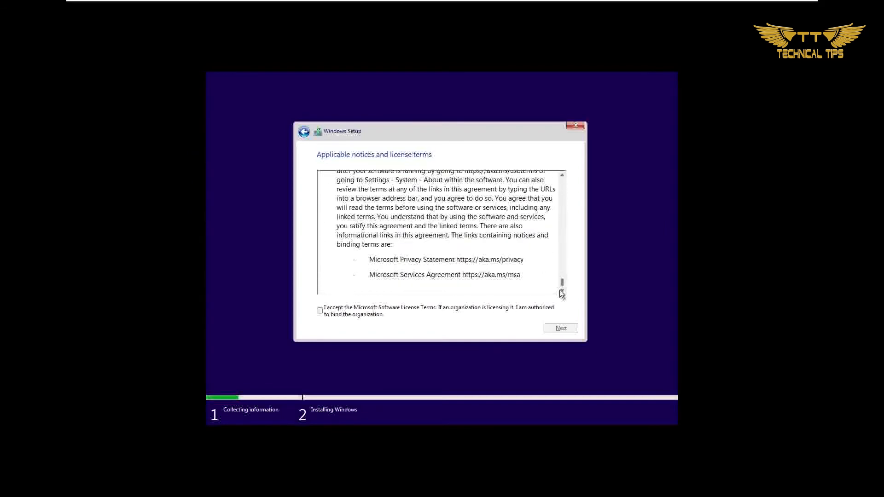
{"action": "left_click", "coordinate": [320, 311]}
{"action": "left_click", "coordinate": [561, 330]}
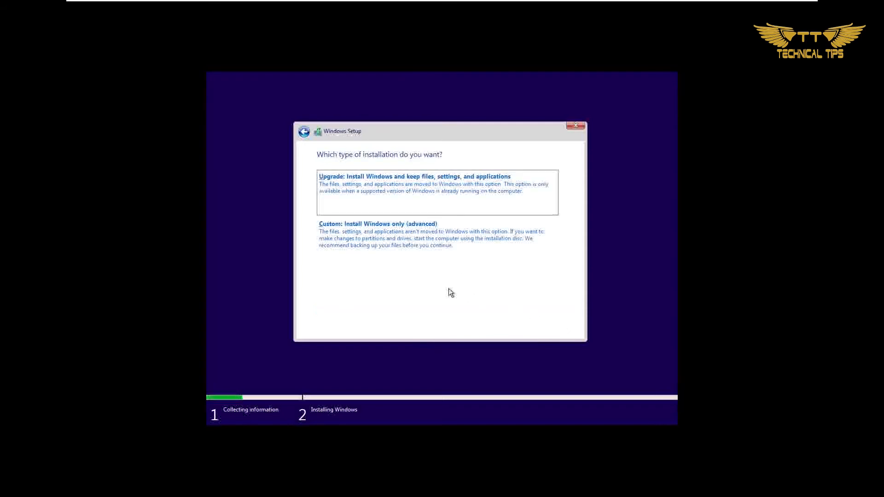
{"action": "left_click", "coordinate": [348, 235]}
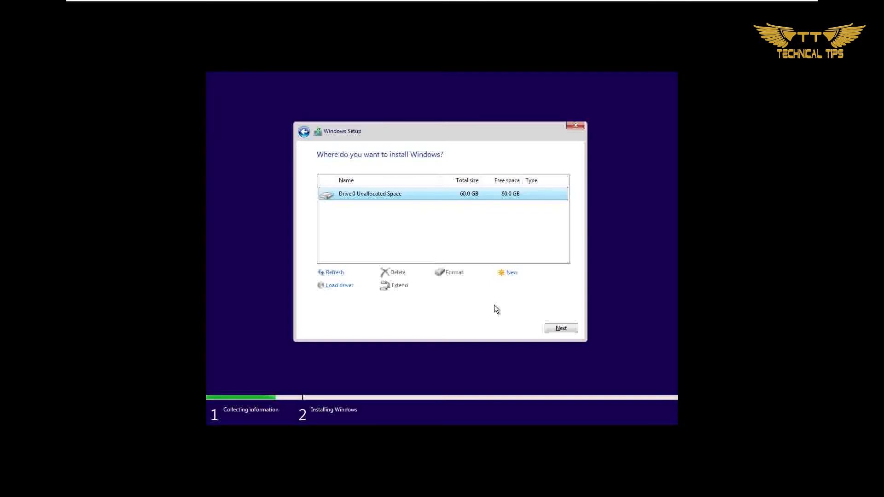
{"action": "left_click", "coordinate": [557, 328]}
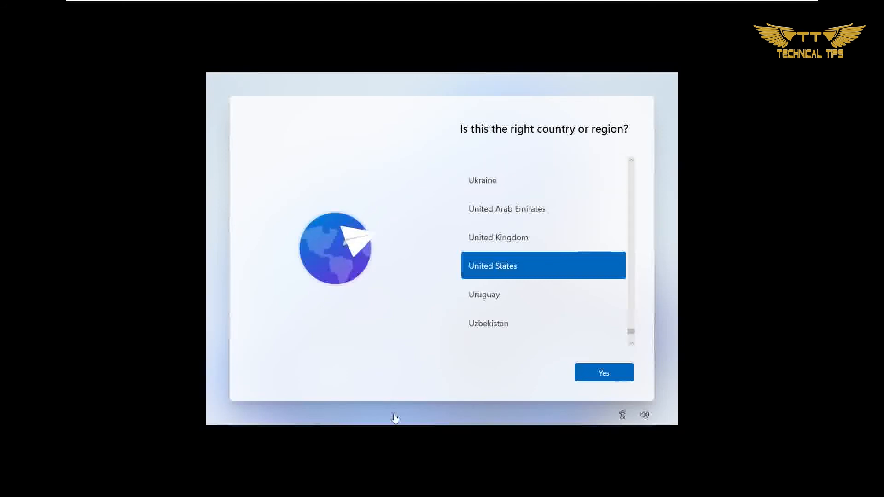
Confirm United States as the region and US as the keyboard layout, without adding a second layout.
{"action": "left_click", "coordinate": [609, 376]}
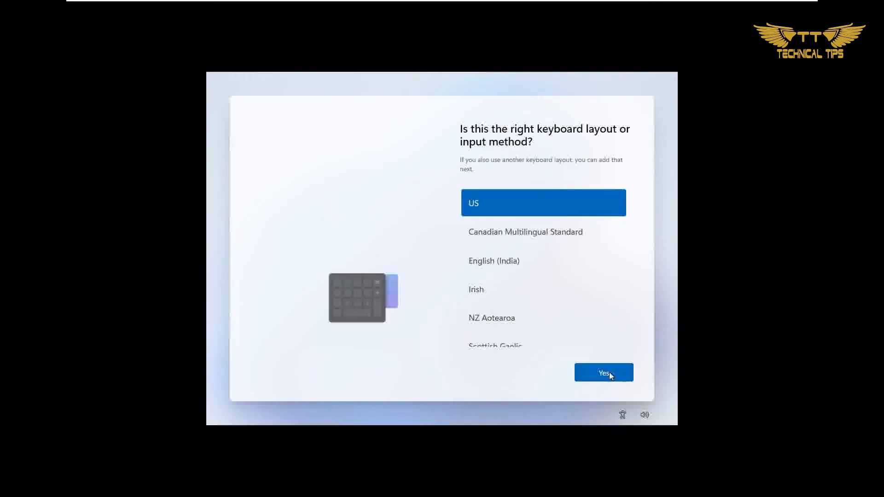
{"action": "left_click", "coordinate": [610, 373]}
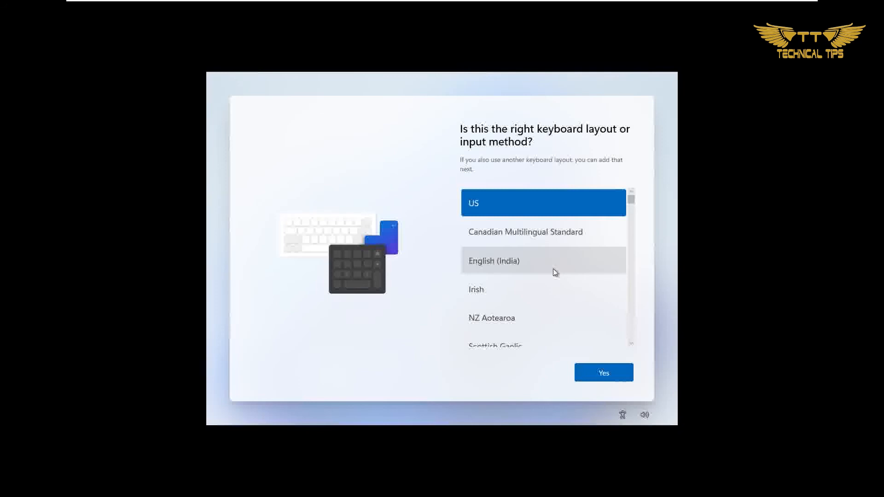
{"action": "left_click", "coordinate": [611, 379]}
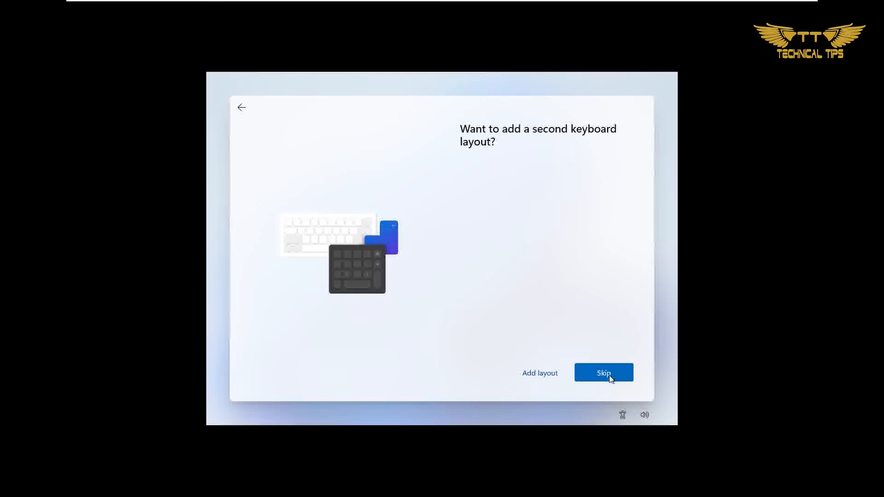
{"action": "left_click", "coordinate": [600, 379]}
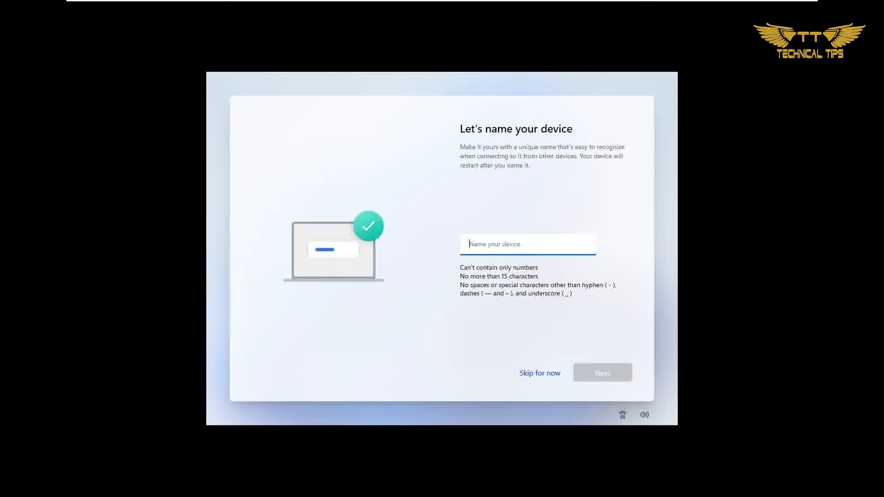
Name the device after Technical Tips and choose to set it up for personal use.
{"action": "type", "text": "Technical Tips"}
{"action": "left_click", "coordinate": [606, 372]}
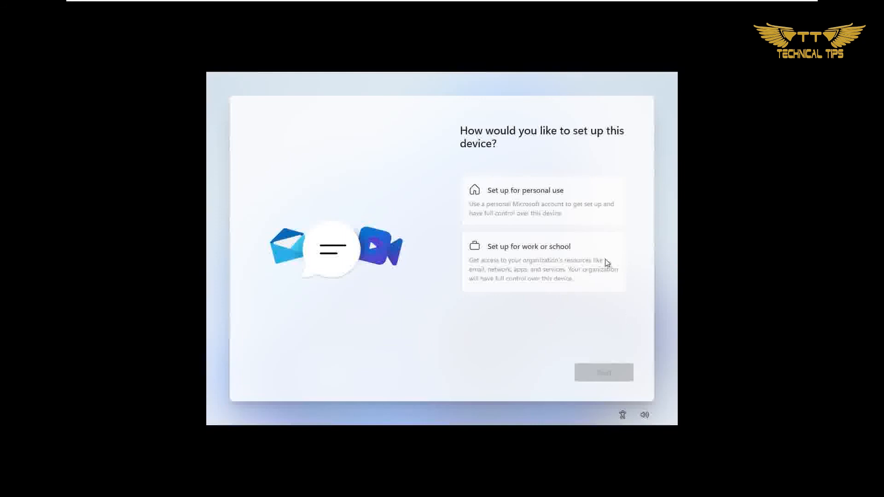
{"action": "left_click", "coordinate": [537, 202]}
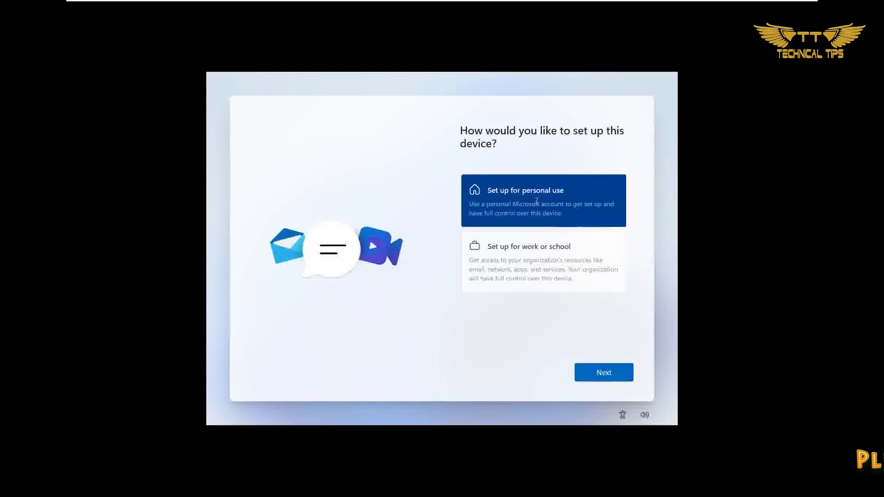
{"action": "left_click", "coordinate": [606, 373]}
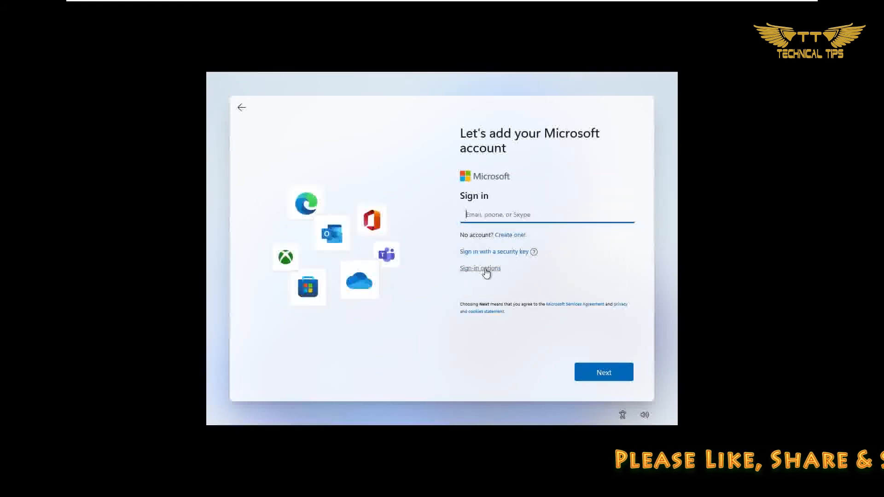
Choose an offline account from the sign-in options and skip using a Microsoft account.
{"action": "left_click", "coordinate": [486, 272]}
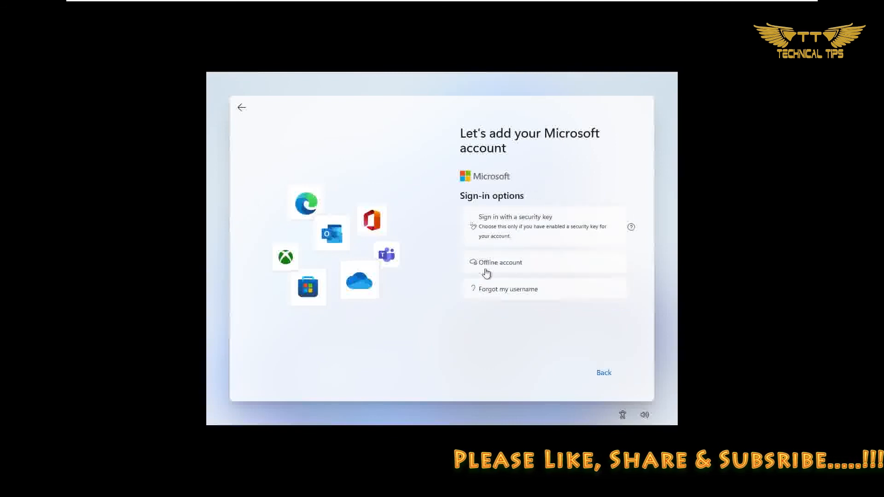
{"action": "left_click", "coordinate": [516, 265]}
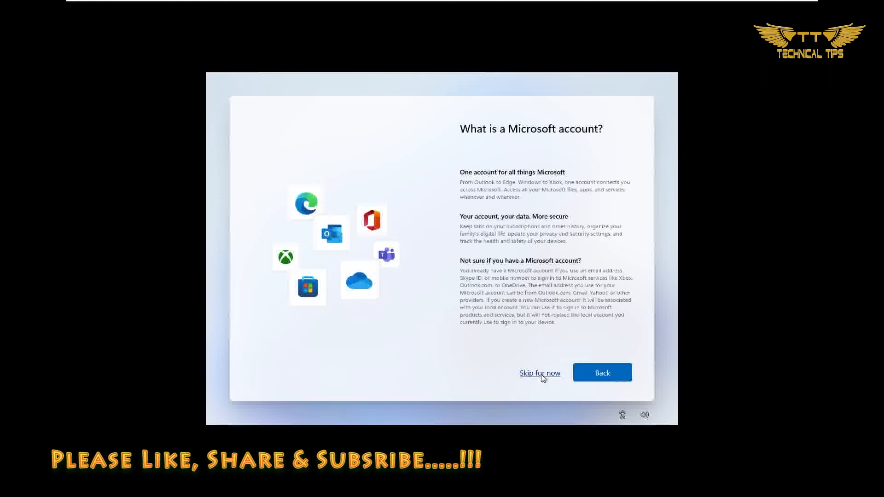
{"action": "left_click", "coordinate": [540, 373]}
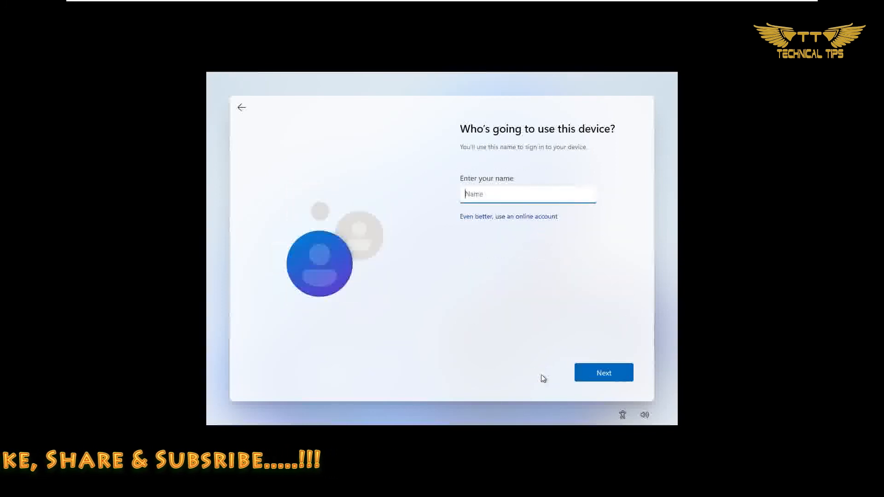
Name the local user Technical Tips and leave the account password blank.
{"action": "type", "text": "T"}
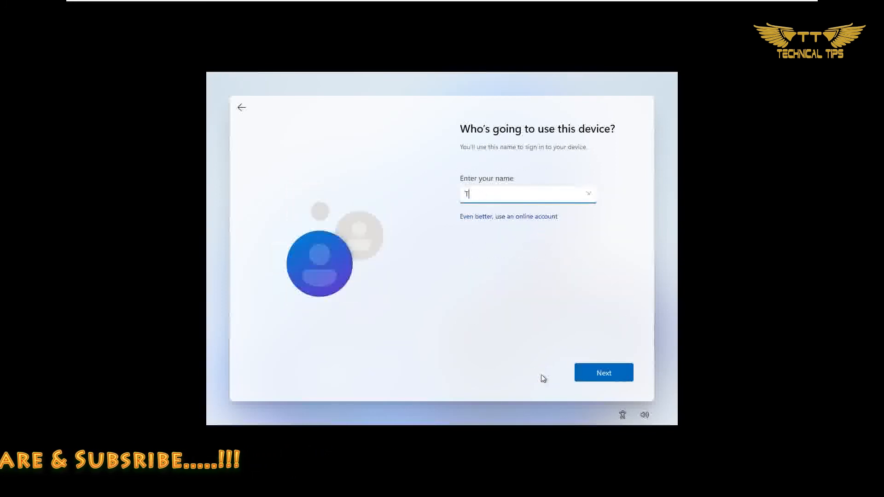
{"action": "type", "text": "echni"}
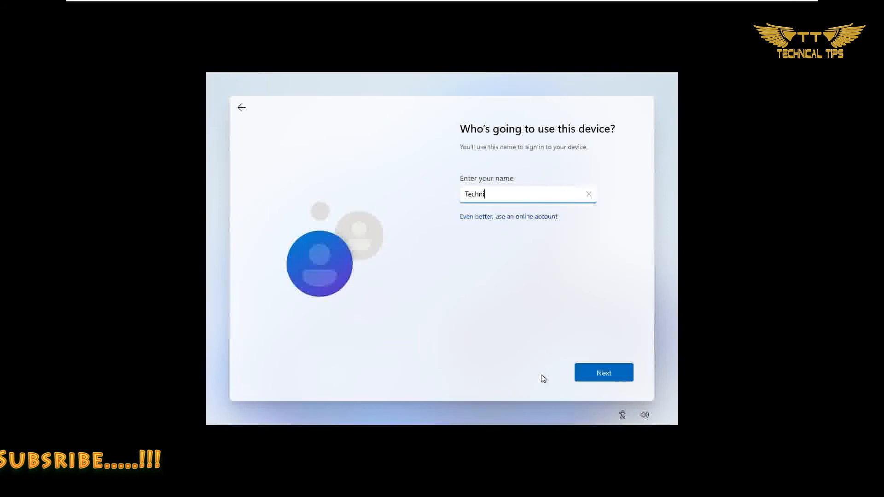
{"action": "type", "text": "cal Tips"}
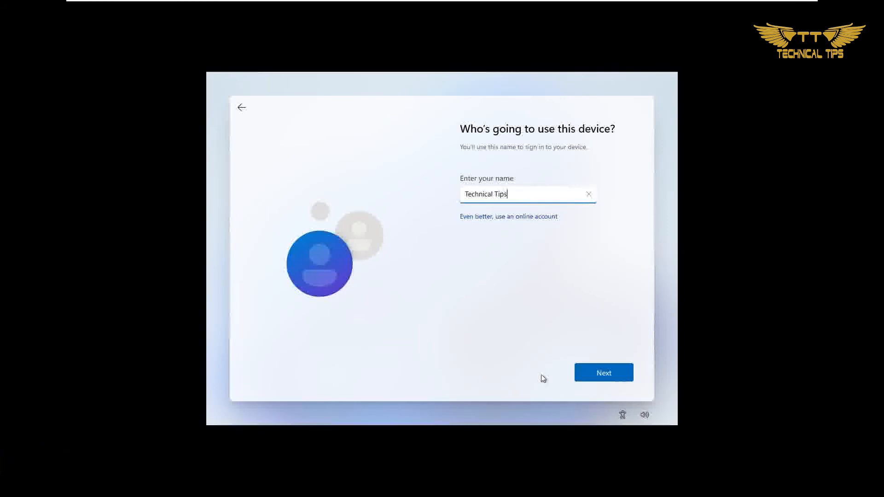
{"action": "left_click", "coordinate": [605, 383]}
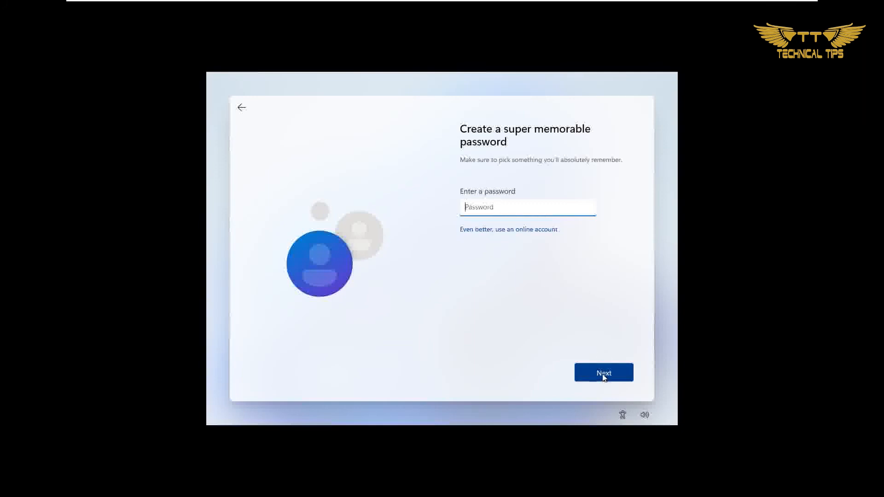
{"action": "left_click", "coordinate": [603, 375]}
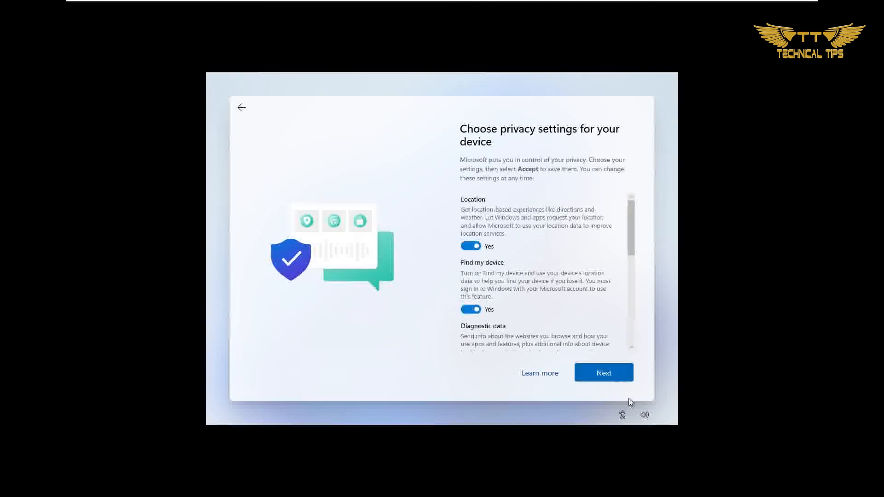
Accept the default privacy settings for the device and finish the Windows setup.
{"action": "left_click", "coordinate": [612, 376]}
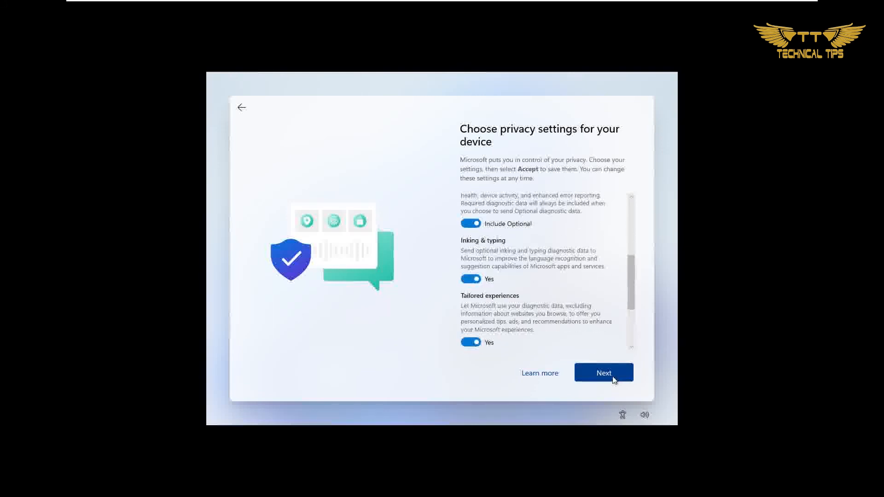
{"action": "left_click", "coordinate": [613, 377]}
{"action": "left_click", "coordinate": [612, 377]}
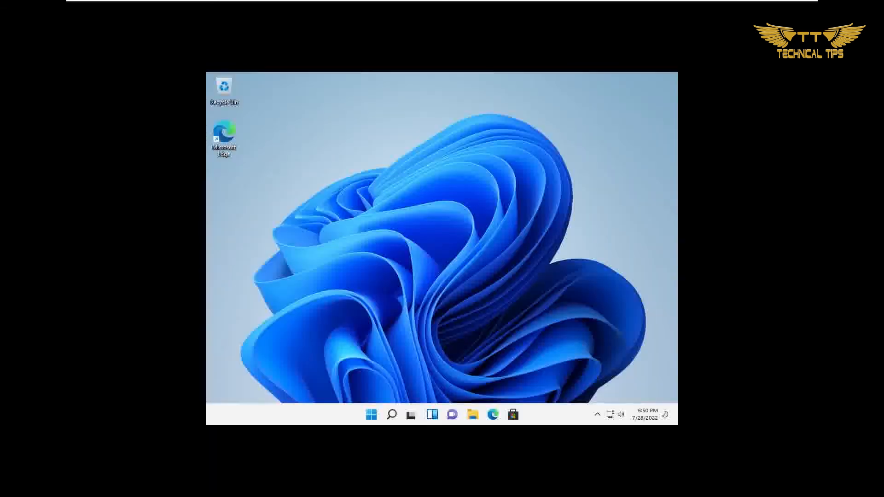
{"action": "key", "text": "super"}
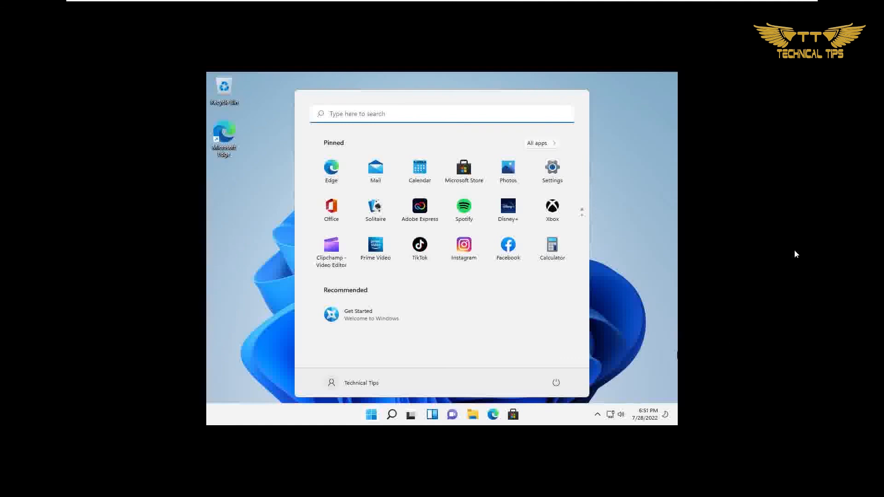
{"action": "left_click", "coordinate": [592, 121]}
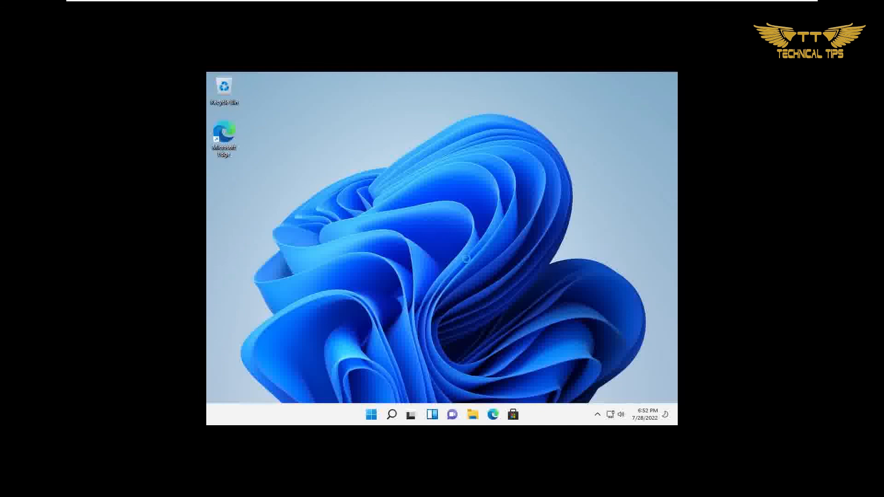
Set the Windows 11 display resolution to 1920 × 1080 and keep the changes.
{"action": "right_click", "coordinate": [484, 296]}
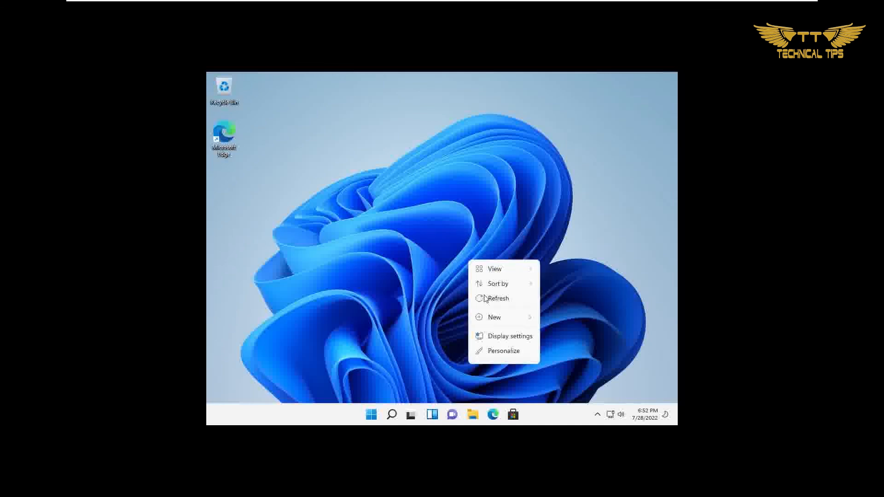
{"action": "left_click", "coordinate": [500, 337]}
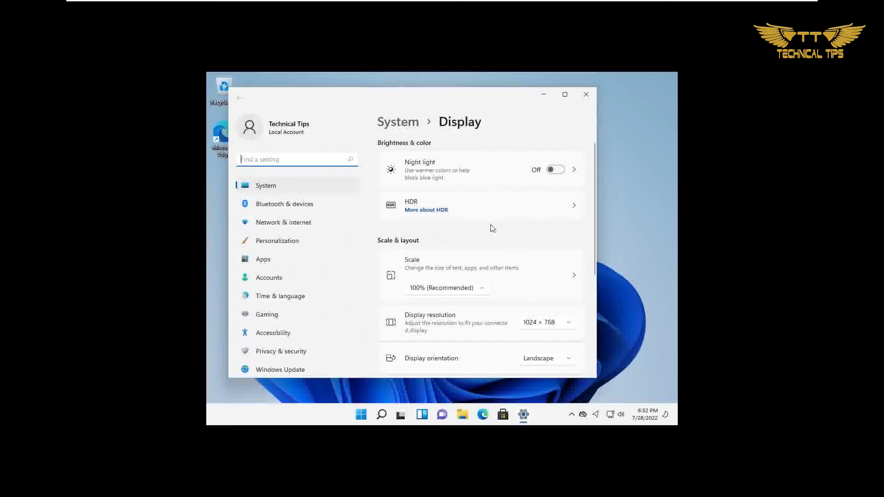
{"action": "left_click", "coordinate": [568, 324]}
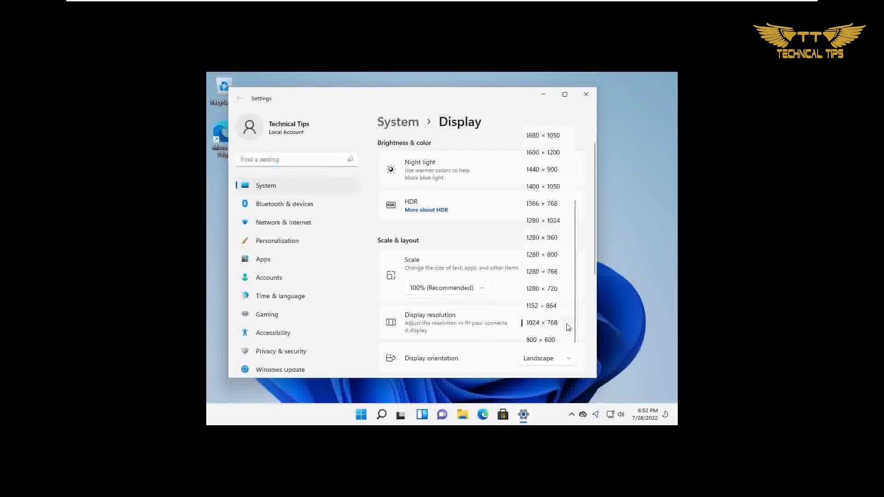
{"action": "scroll", "coordinate": [546, 172], "scroll_direction": "up", "scroll_amount": 3}
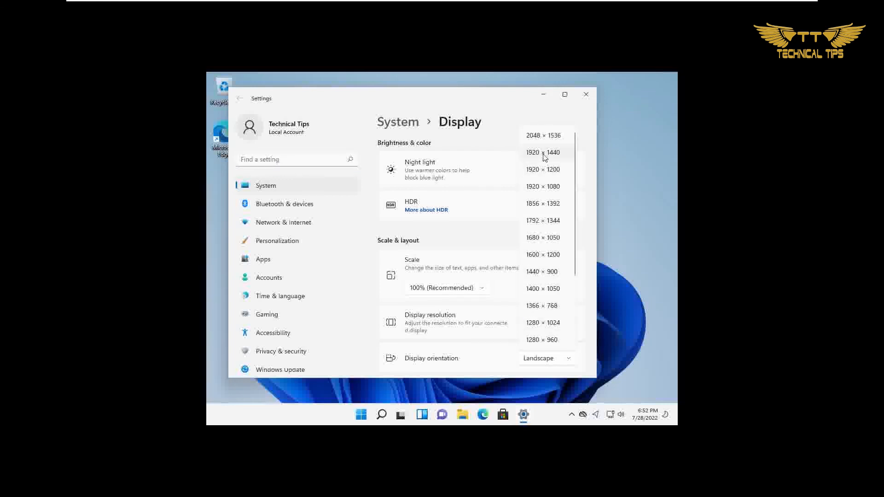
{"action": "left_click", "coordinate": [543, 186]}
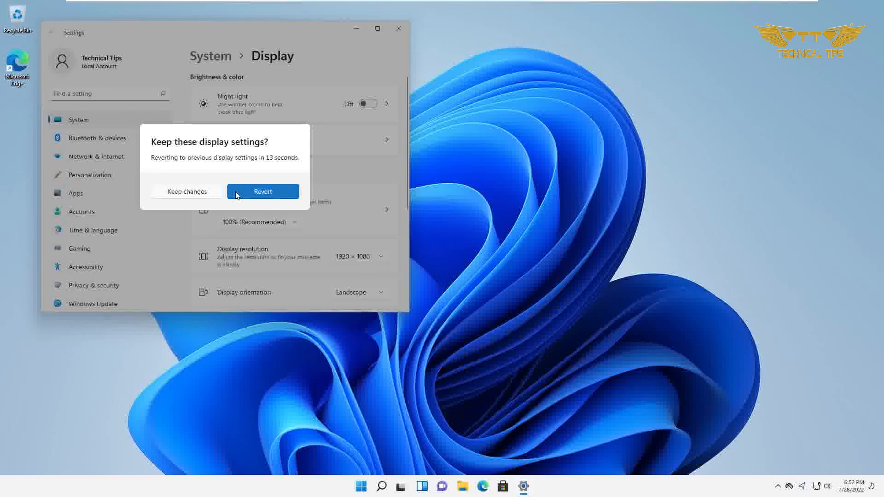
{"action": "left_click", "coordinate": [186, 191]}
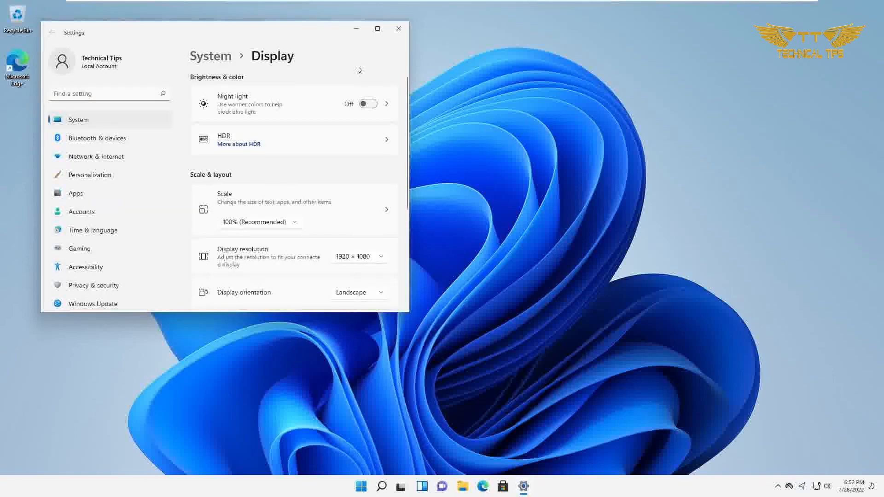